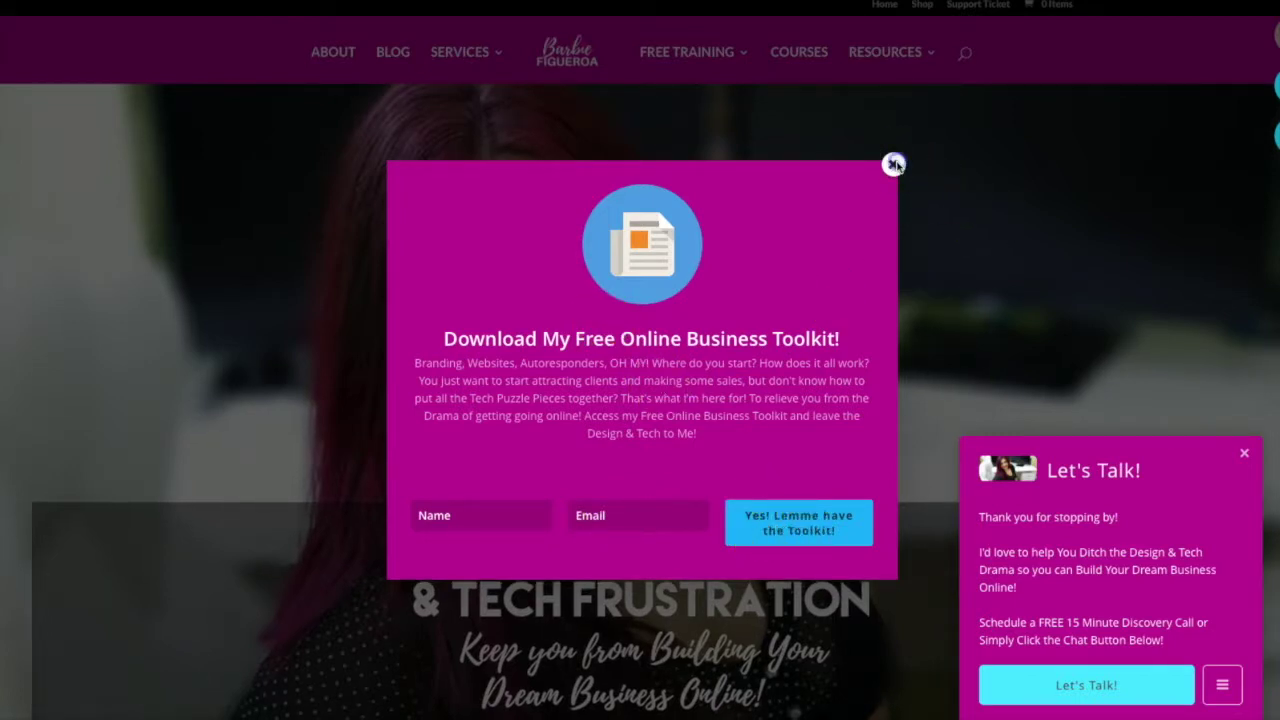
Step: Dismiss the toolkit sign-up pop-up and switch to the WordPress admin of Thrive Theme Tutorials
left_click(894, 164)
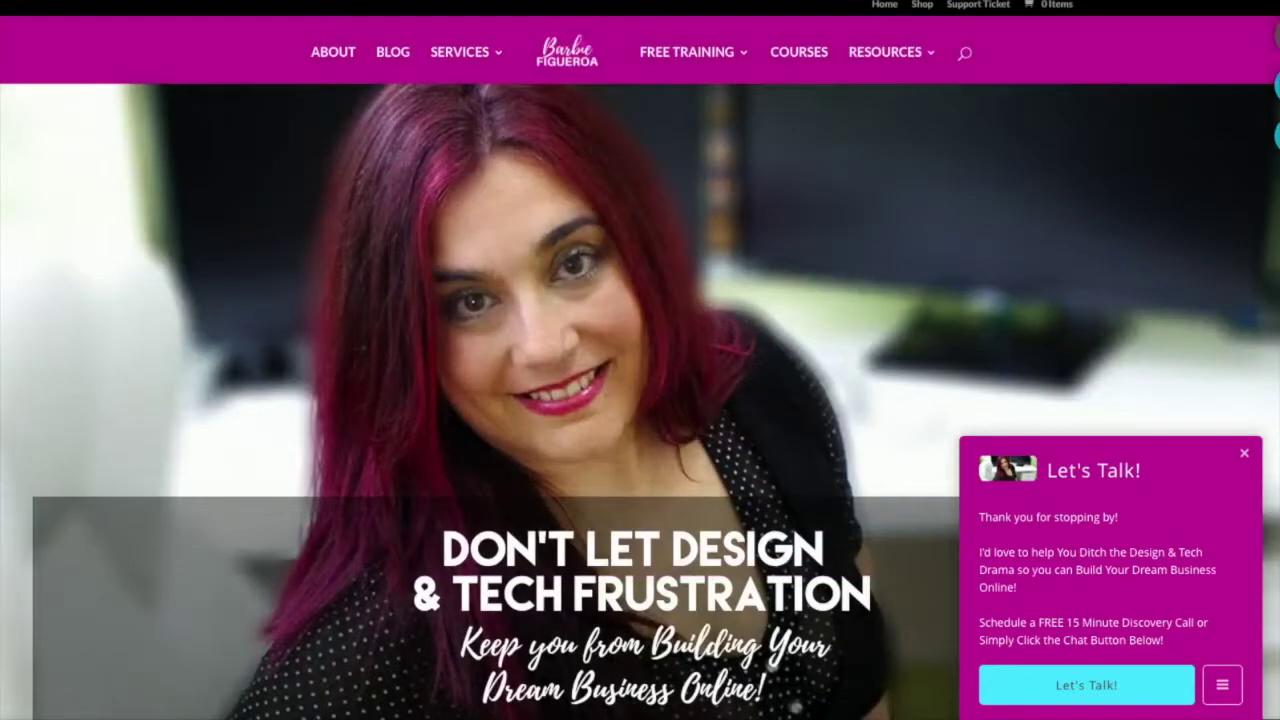
left_click(660, 2)
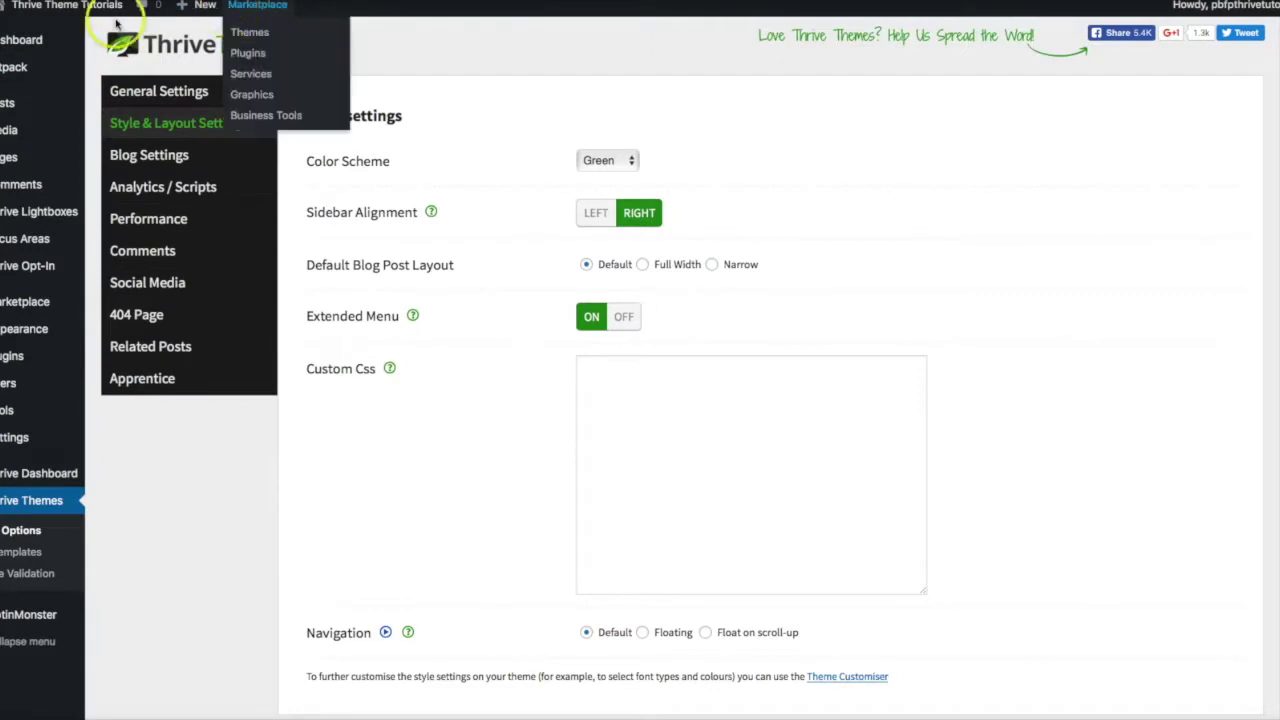
Step: Visit the live site and look through its front page, from the header and first post down to the footer
mouse_move(40, 12)
left_click(22, 34)
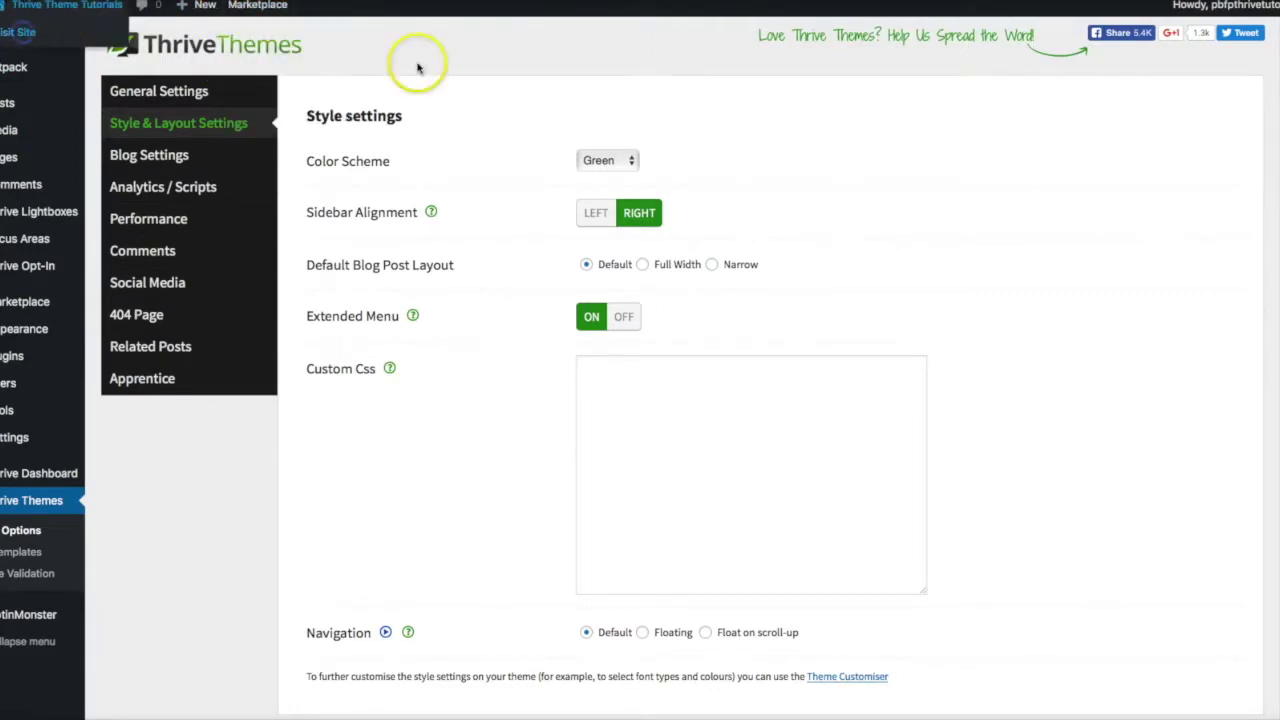
scroll(137, 126, "down", 3)
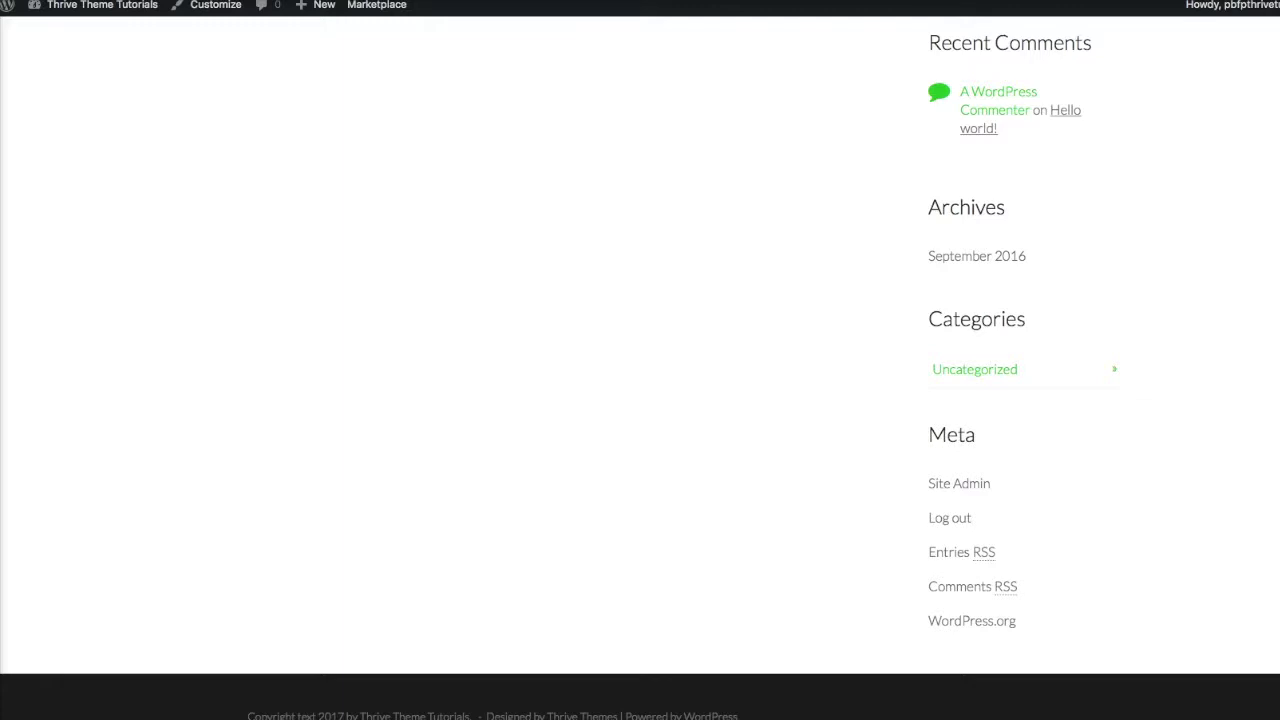
left_click(850, 2)
scroll(583, 275, "down", 10)
scroll(582, 271, "up", 15)
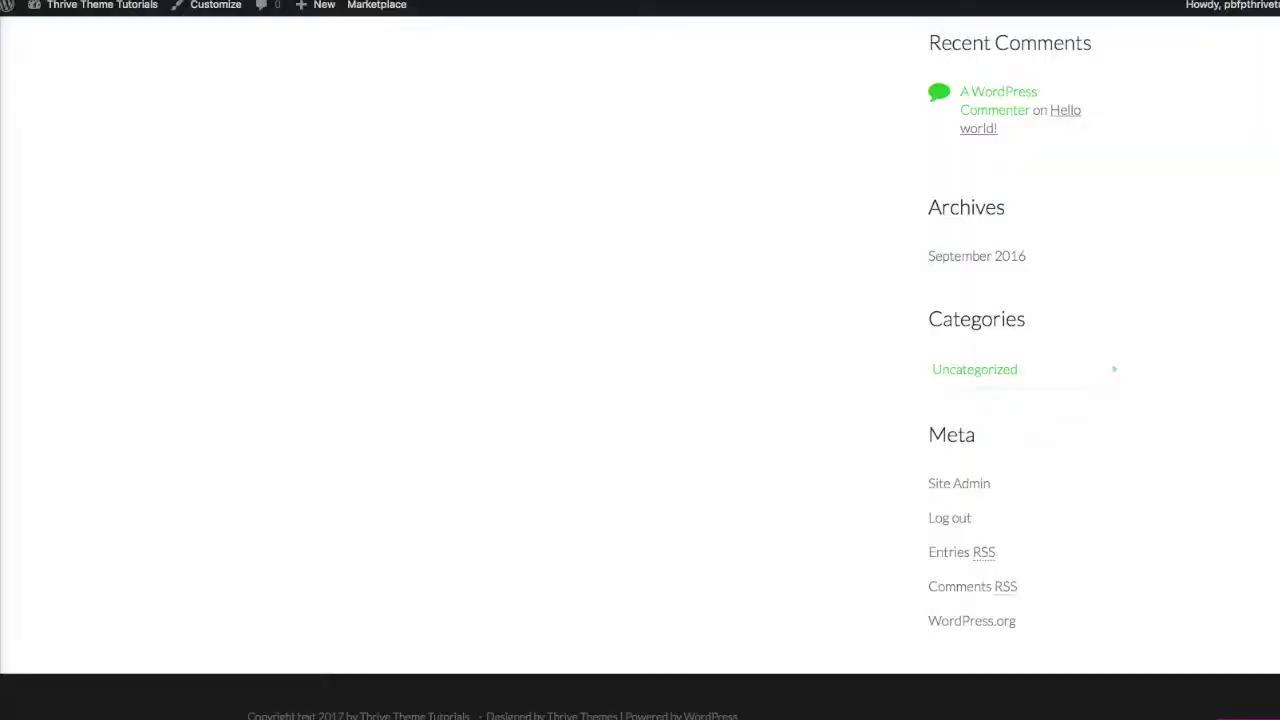
left_click(549, 120)
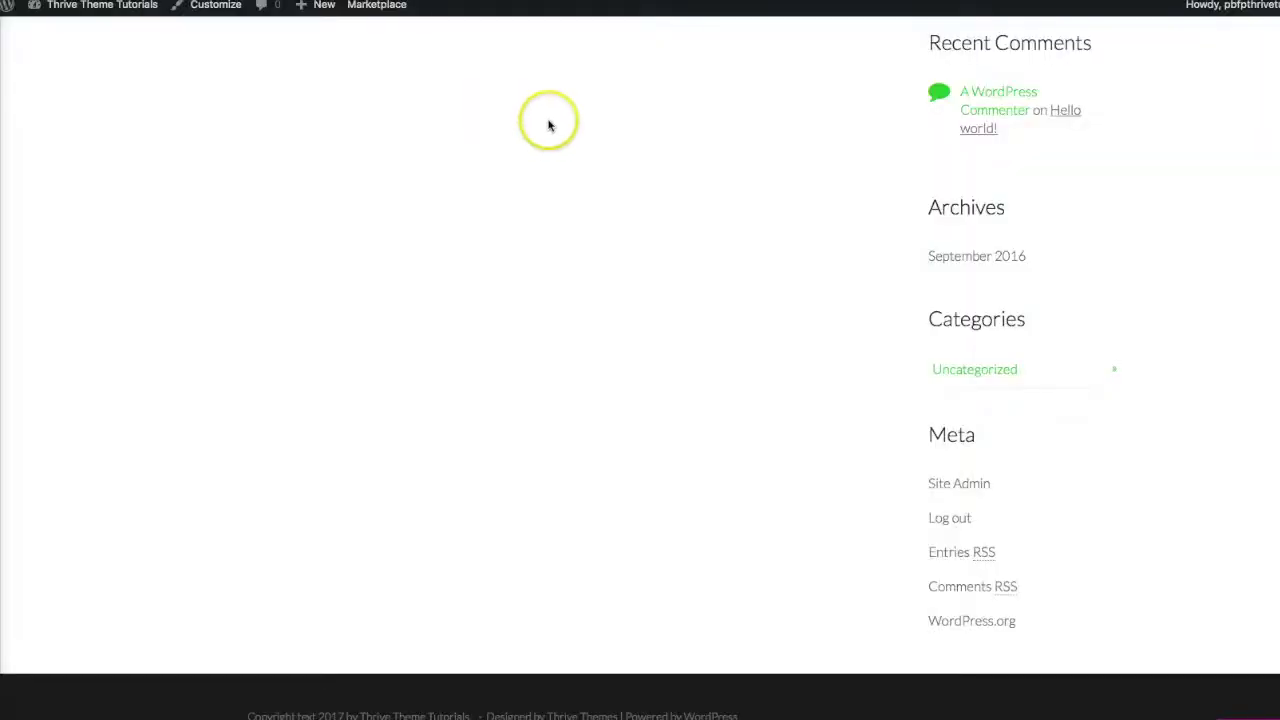
scroll(549, 124, "up", 3)
scroll(548, 124, "down", 1)
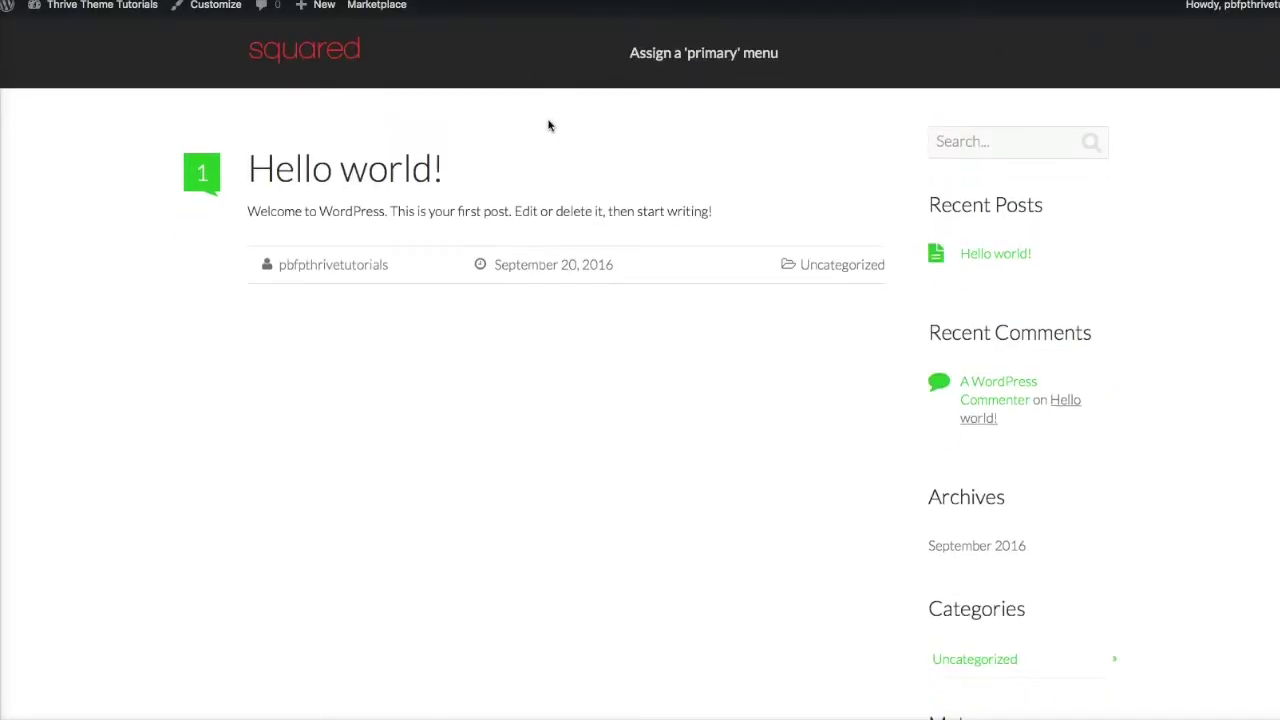
Step: Open the theme customizer and examine the options in the Fonts and Colors sections
left_click(222, 10)
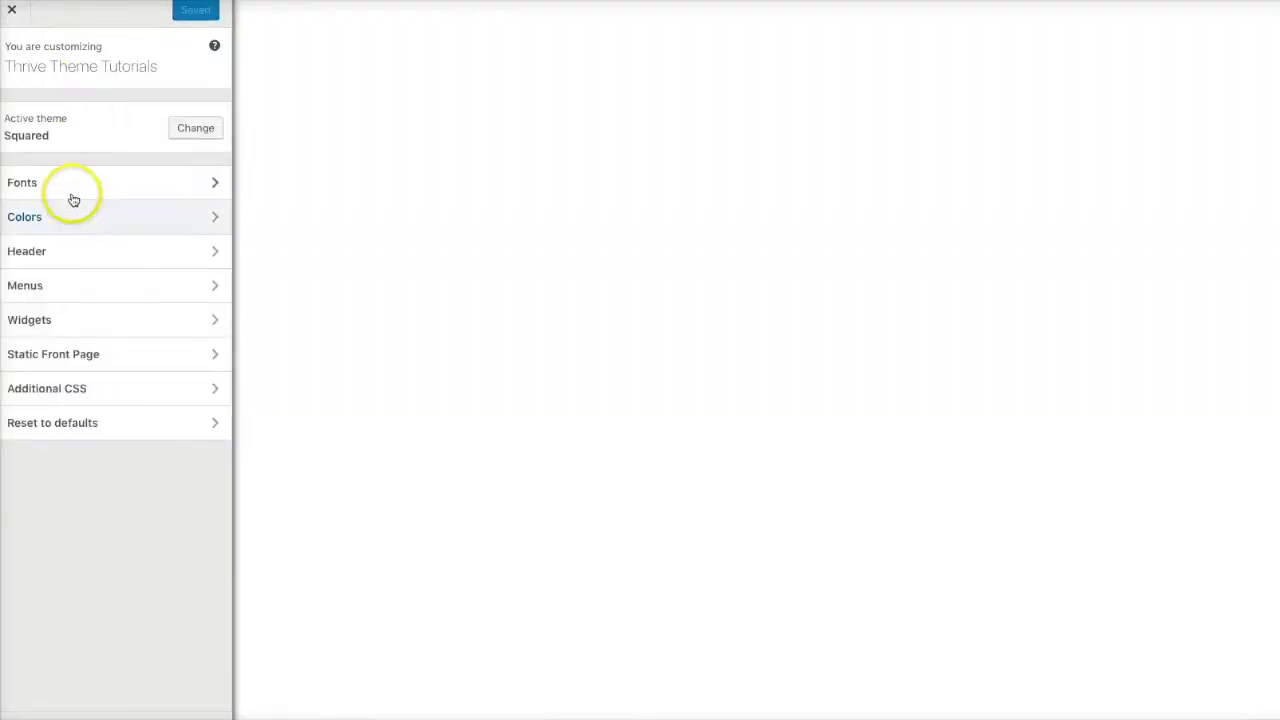
left_click(74, 180)
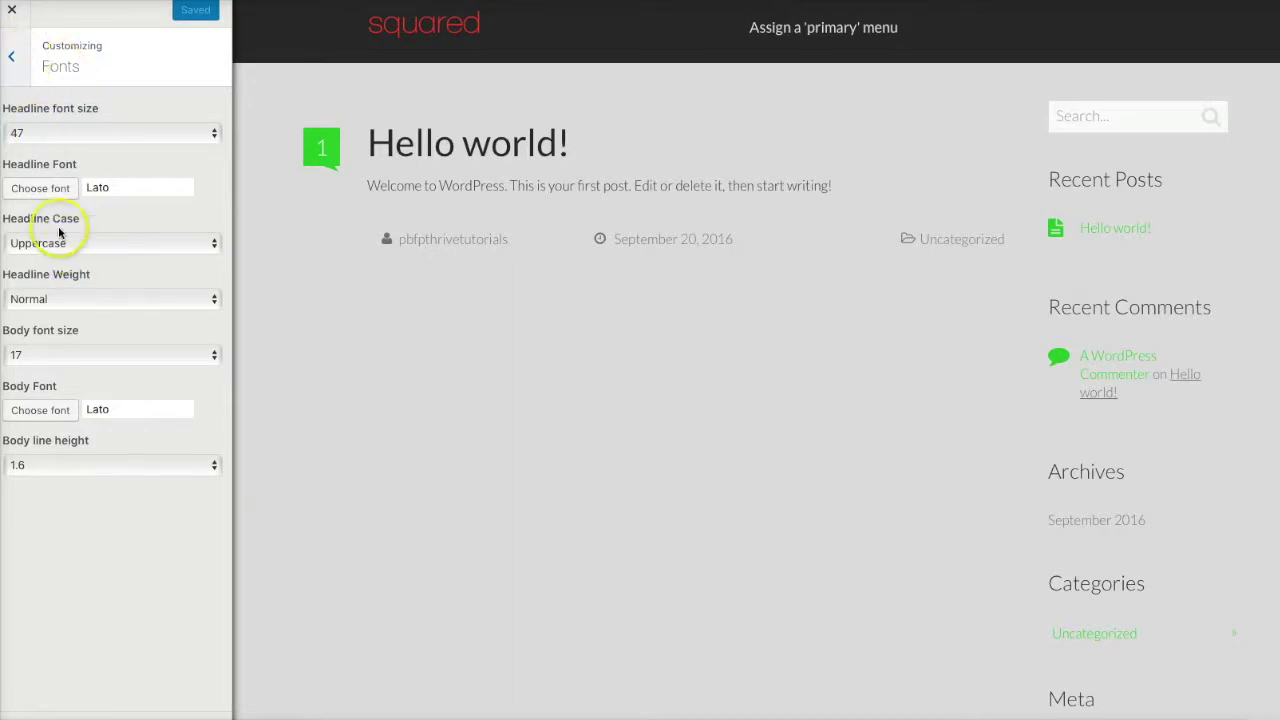
left_click(16, 56)
left_click(94, 218)
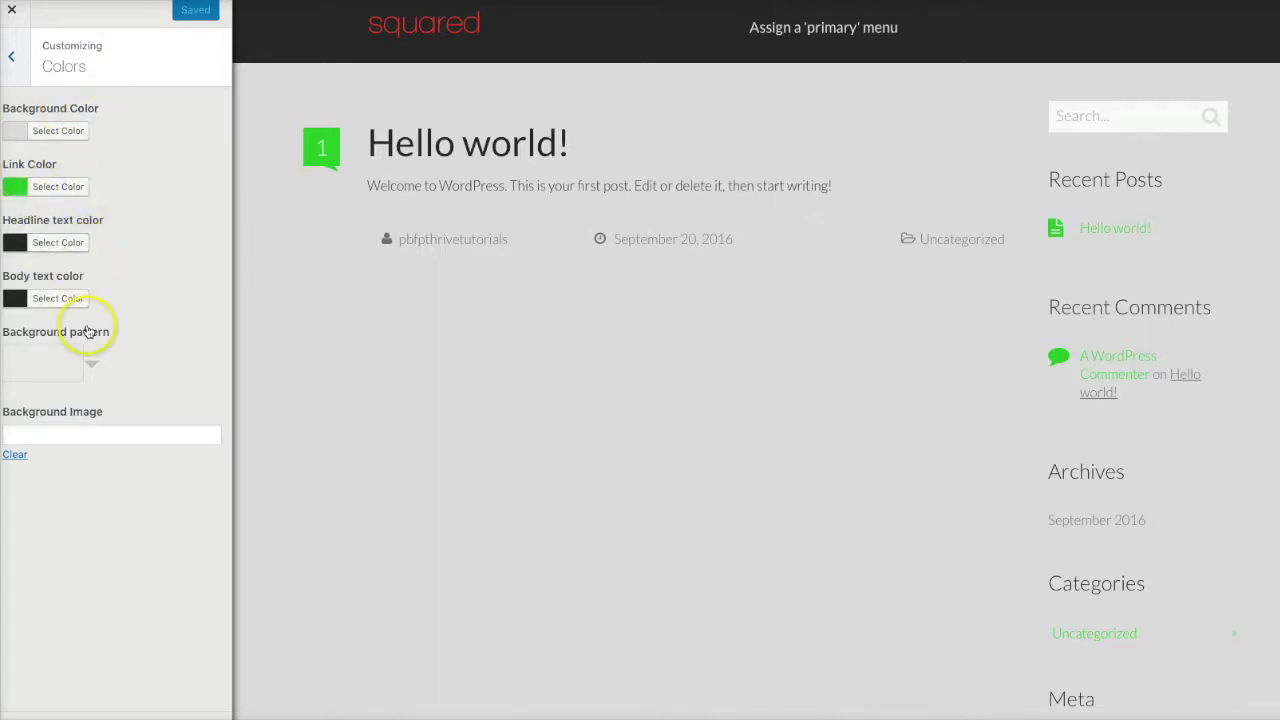
left_click(14, 59)
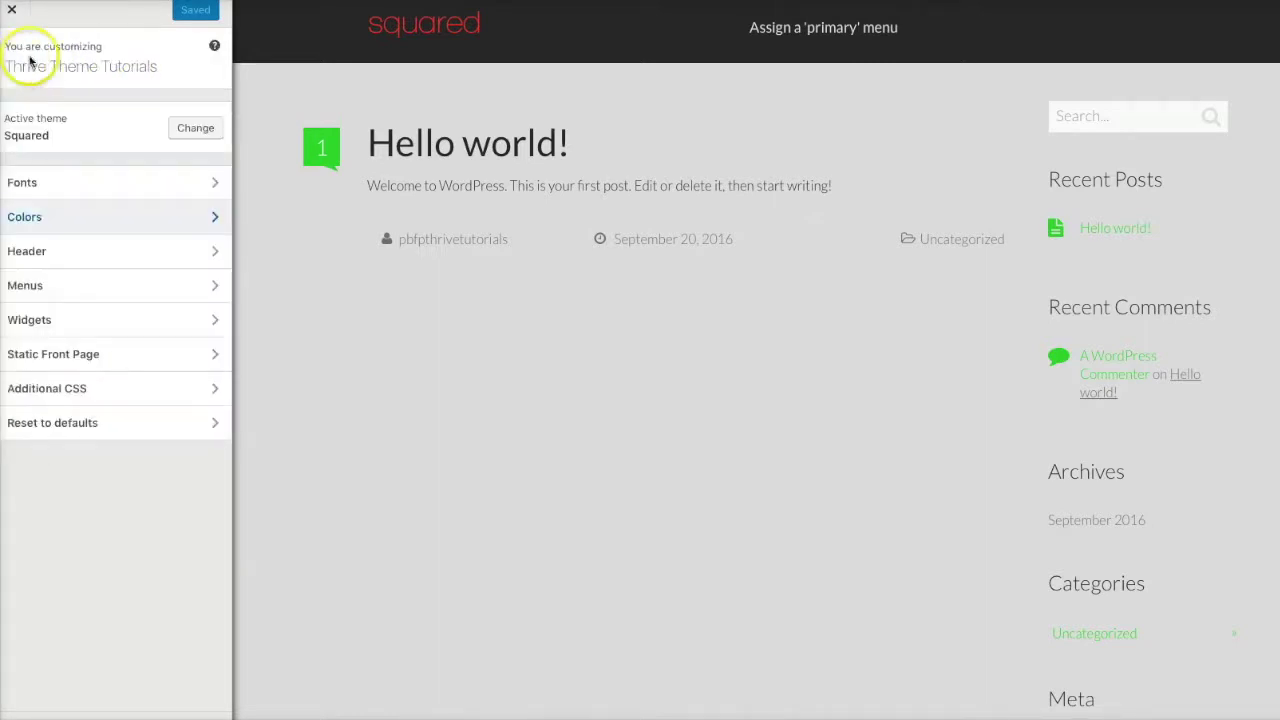
Step: Examine the customizer's Header and Menus sections and close the customizer without making changes
left_click(83, 250)
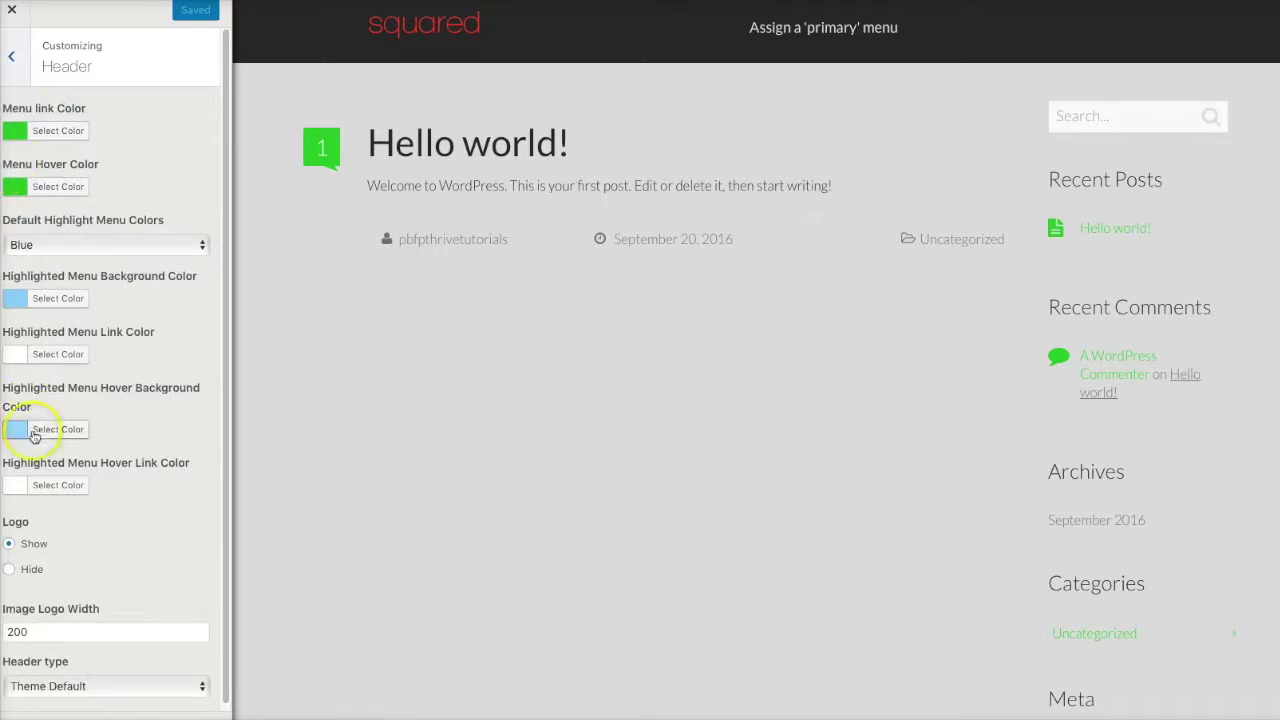
scroll(165, 493, "down", 1)
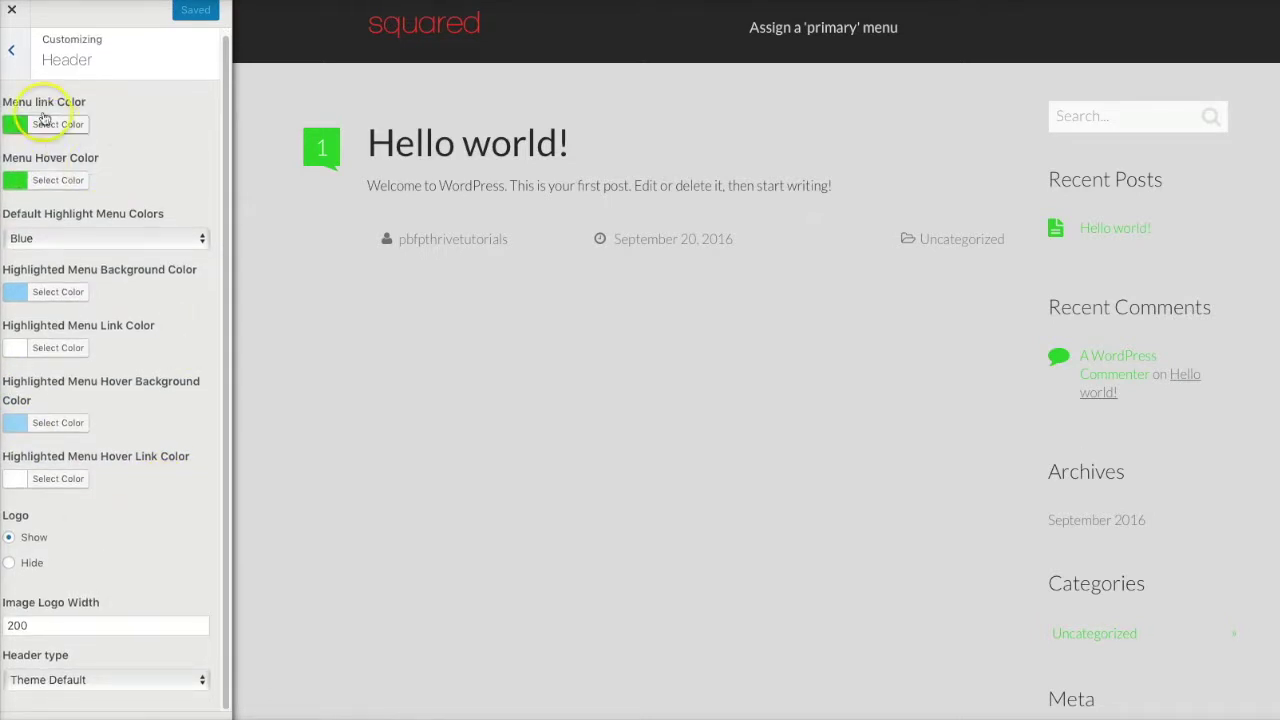
left_click(12, 49)
left_click(88, 290)
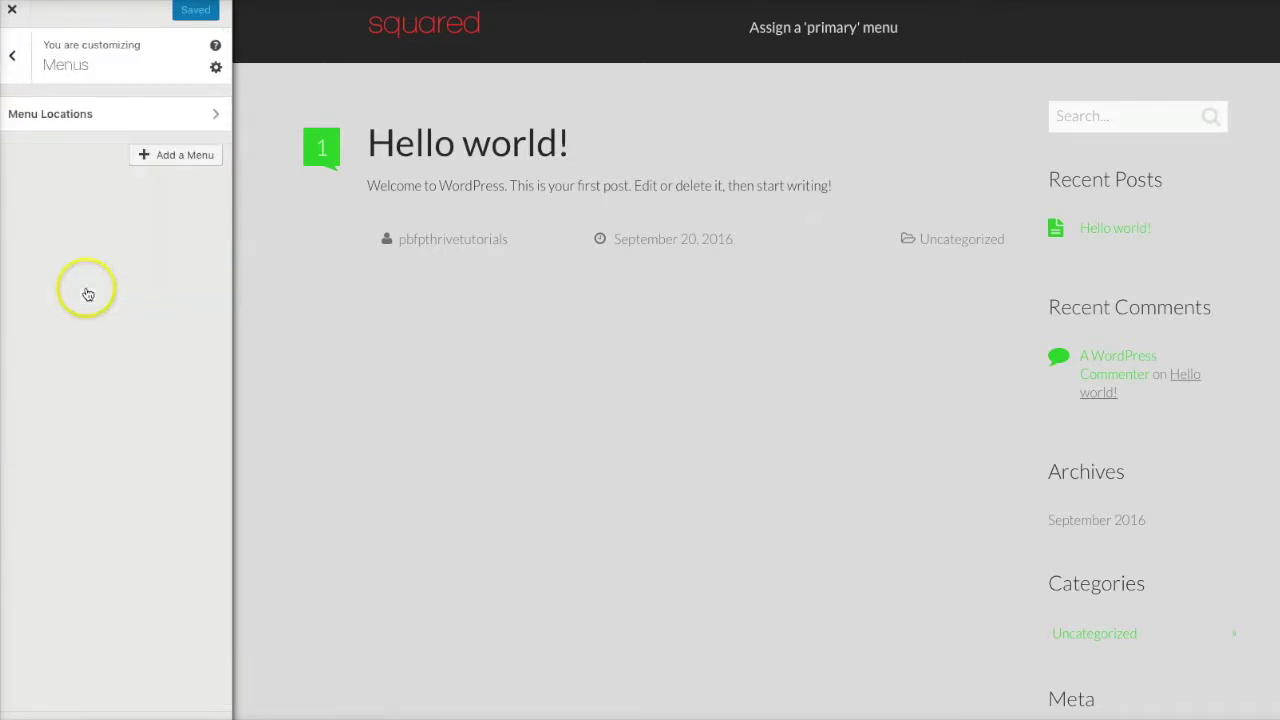
left_click(12, 58)
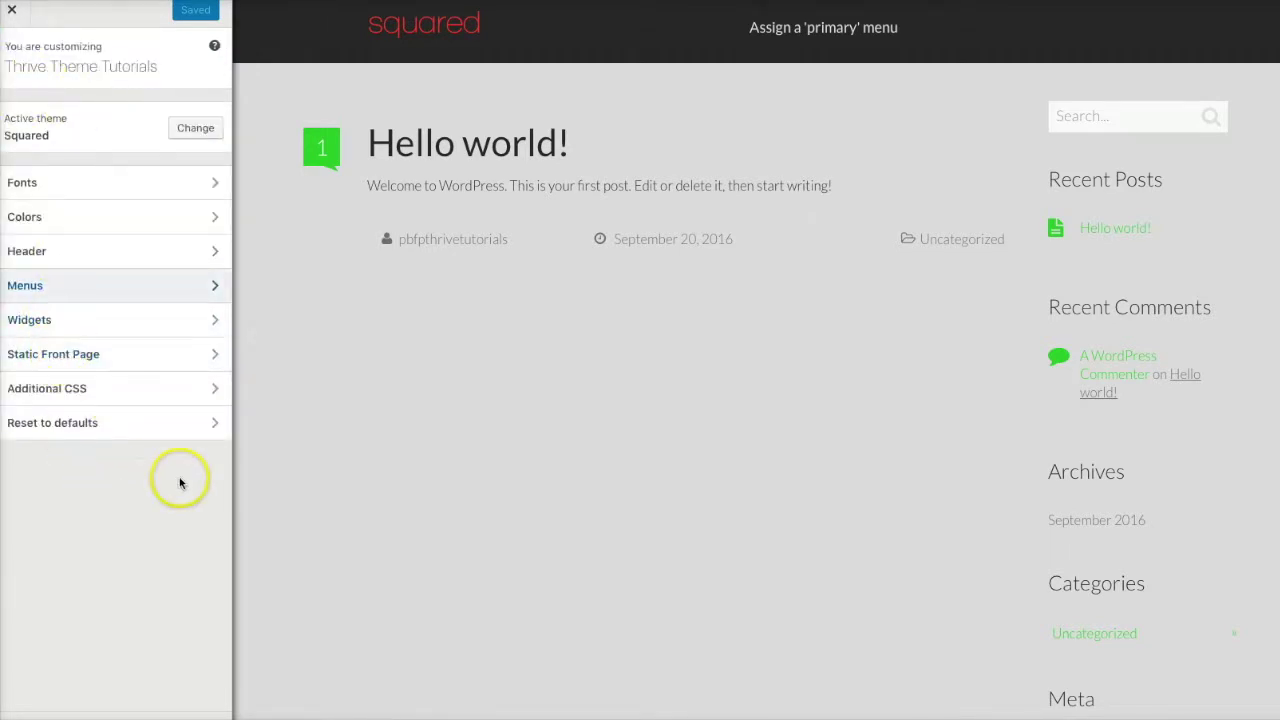
scroll(485, 398, "down", 3)
scroll(485, 400, "up", 1)
scroll(486, 401, "up", 2)
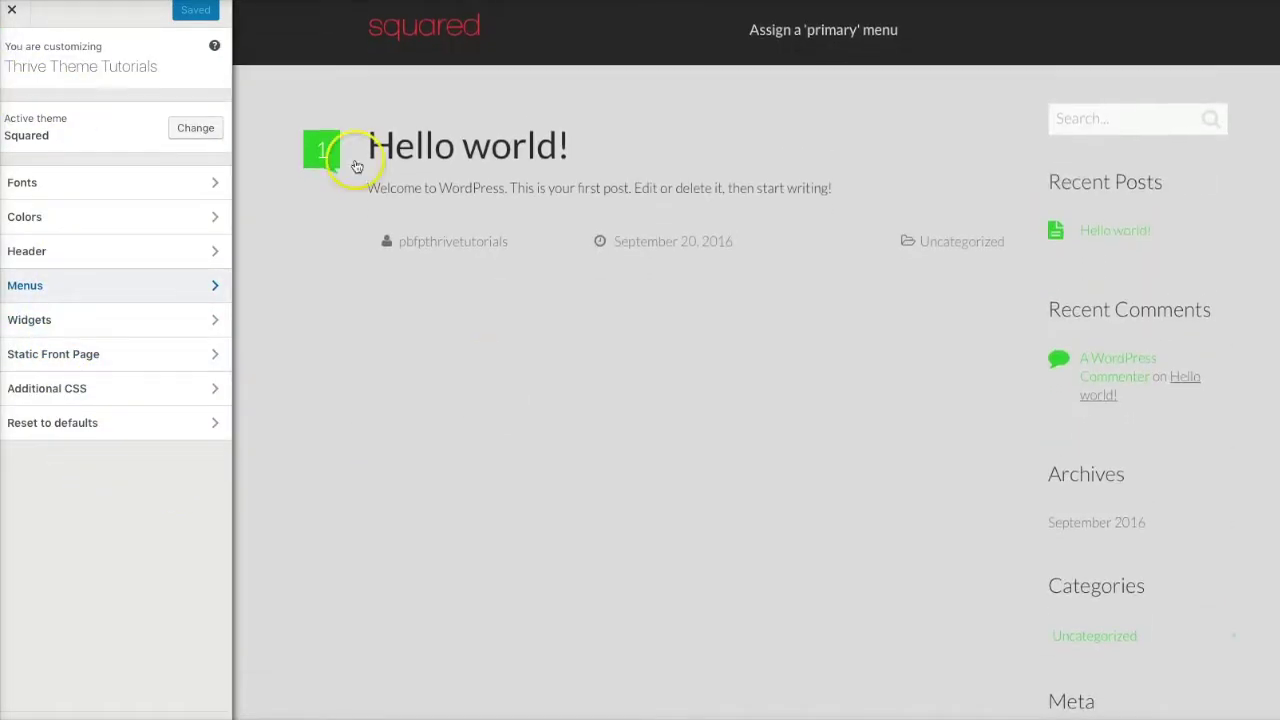
left_click(15, 18)
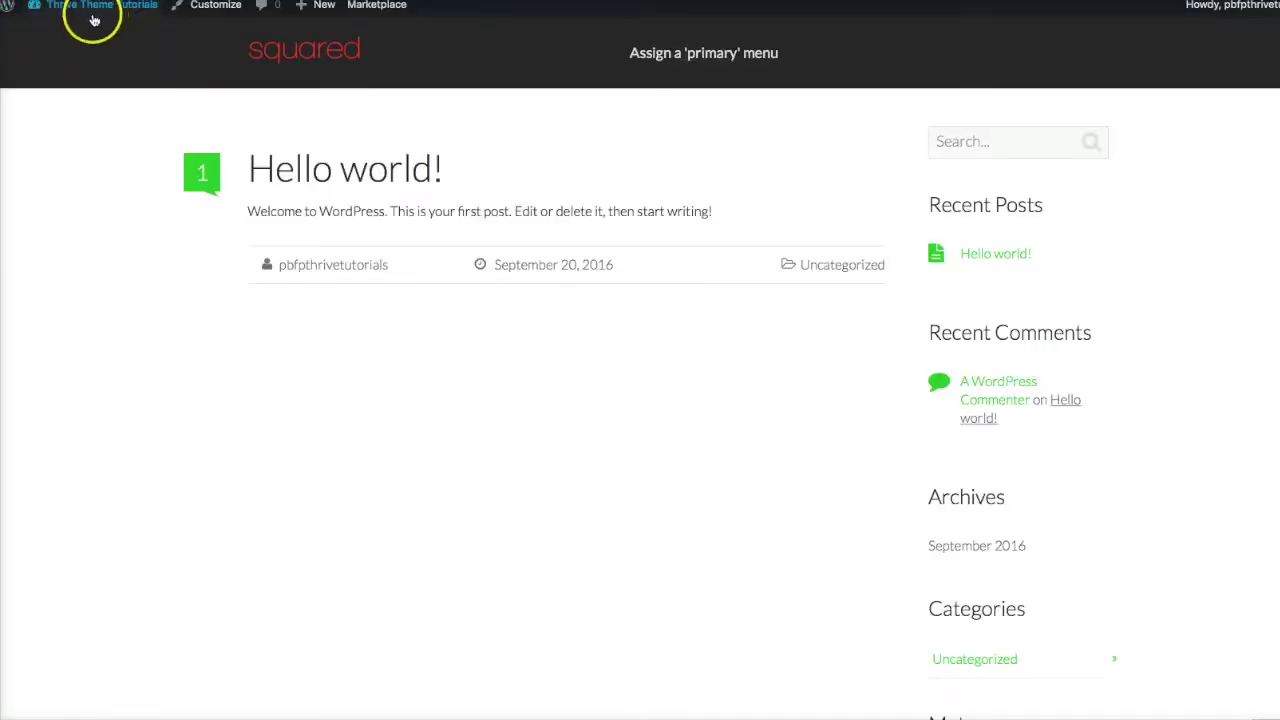
Step: Return to the WordPress dashboard and open the Style & Layout Settings of the Thrive Options
mouse_move(94, 8)
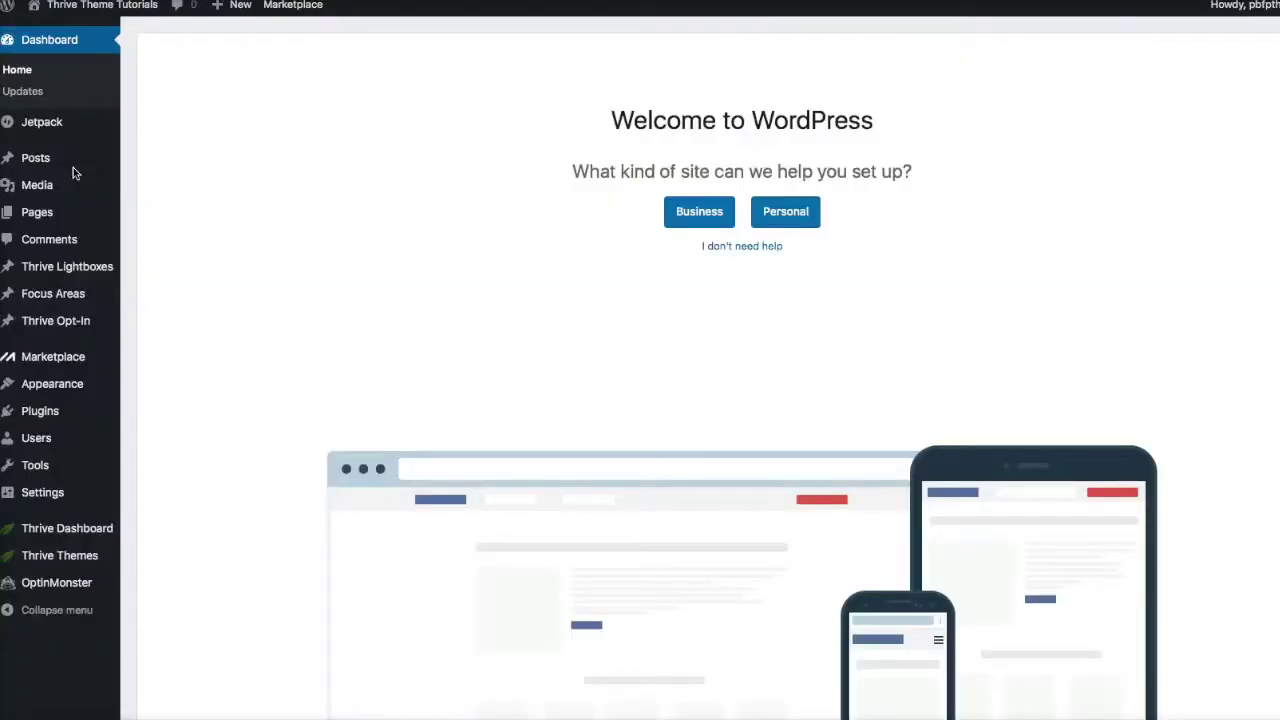
mouse_move(80, 555)
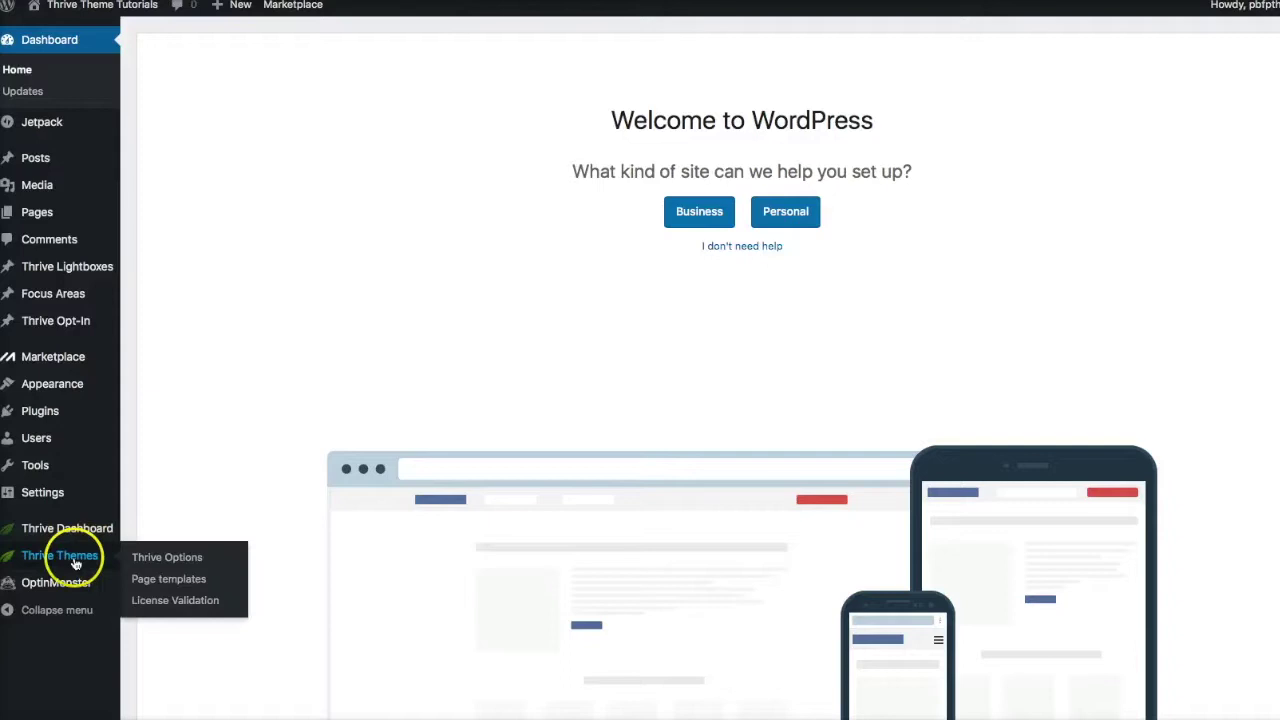
left_click(167, 558)
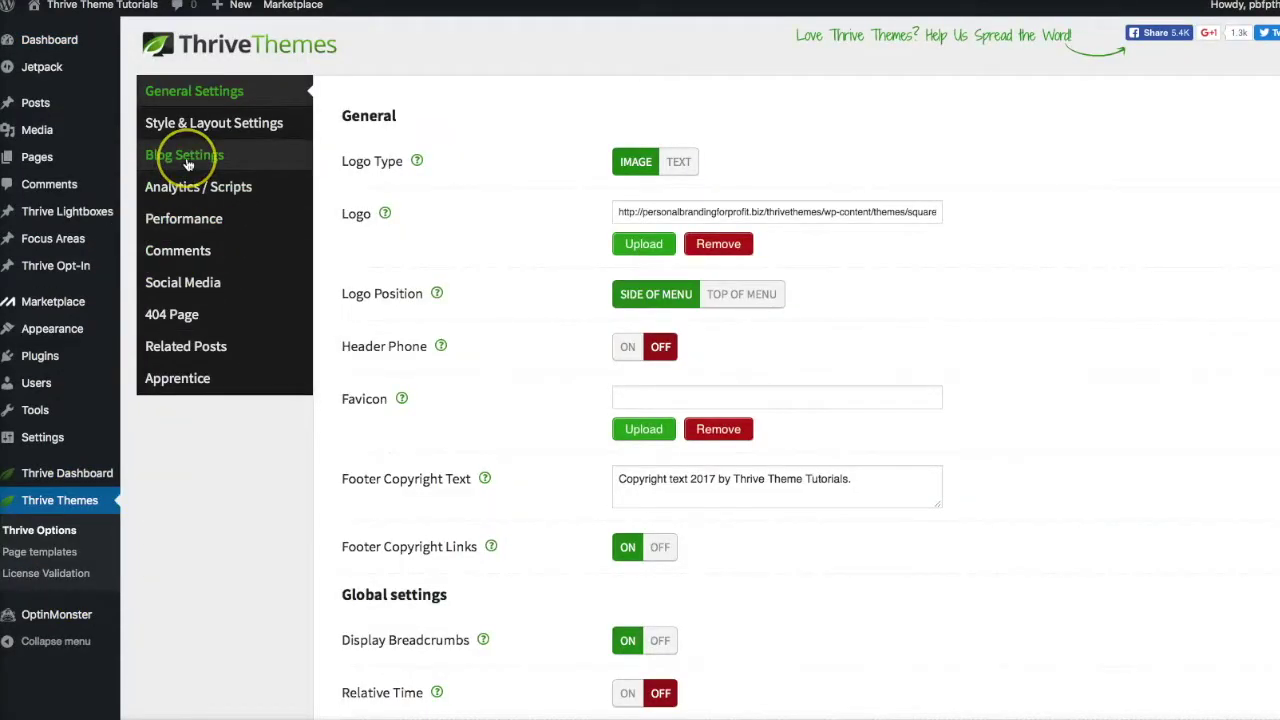
left_click(196, 124)
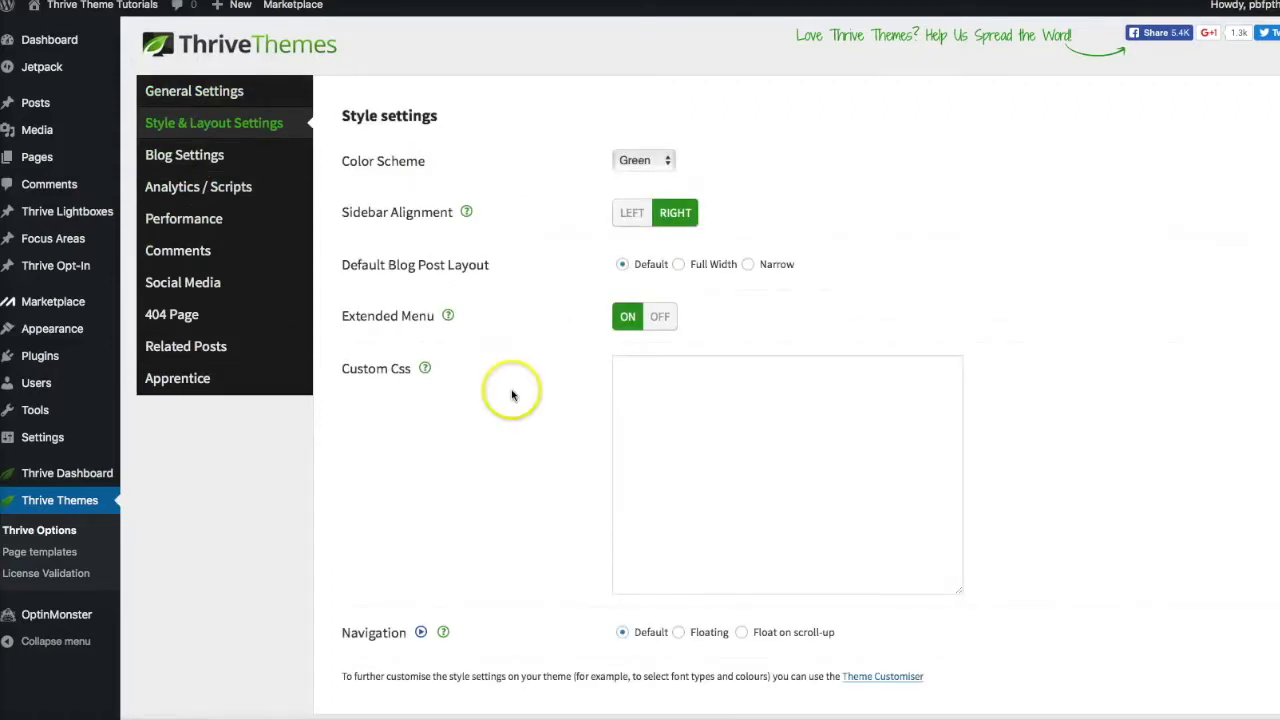
Step: Set the theme's color scheme to Purple and save all changes
left_click(655, 165)
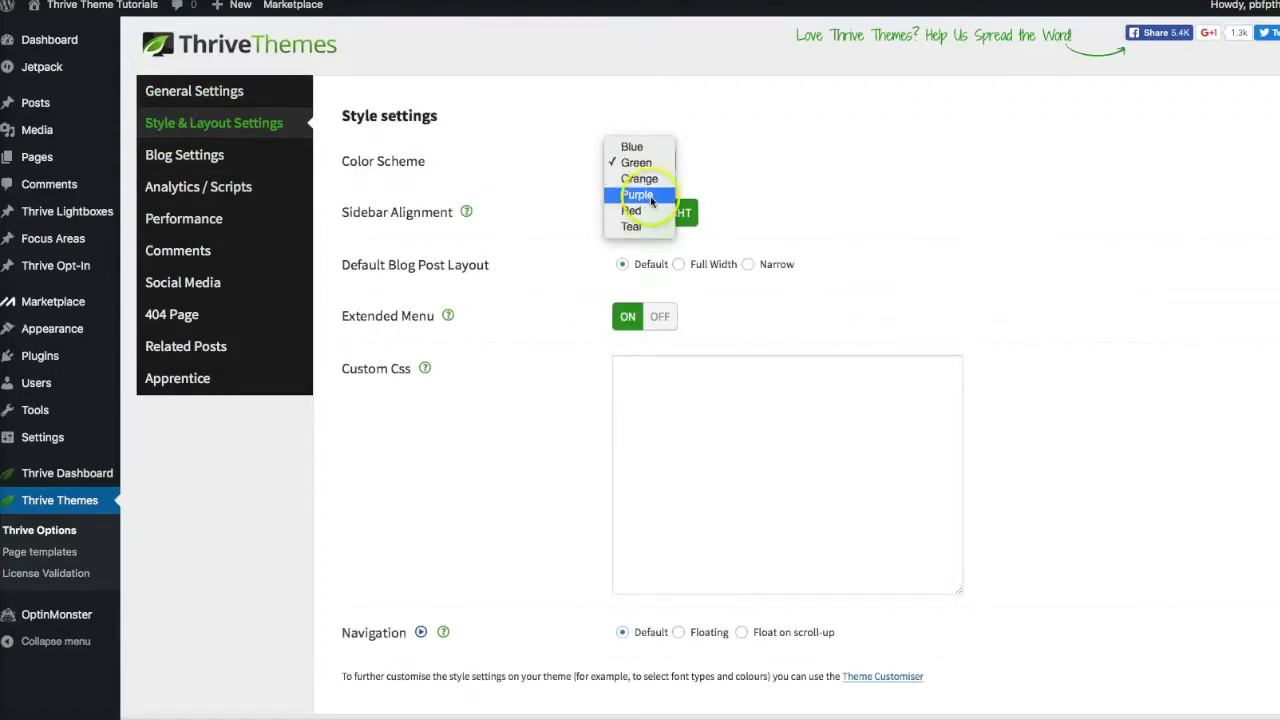
left_click(650, 196)
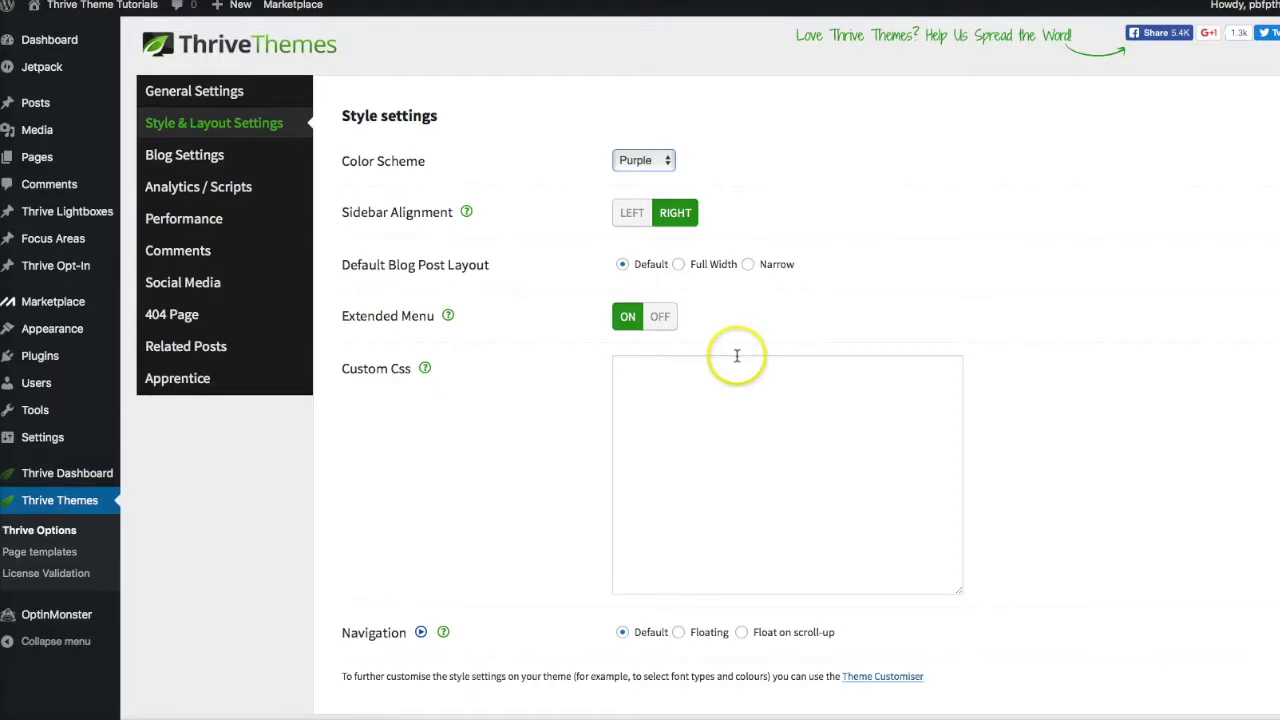
scroll(460, 638, "down", 2)
left_click(414, 665)
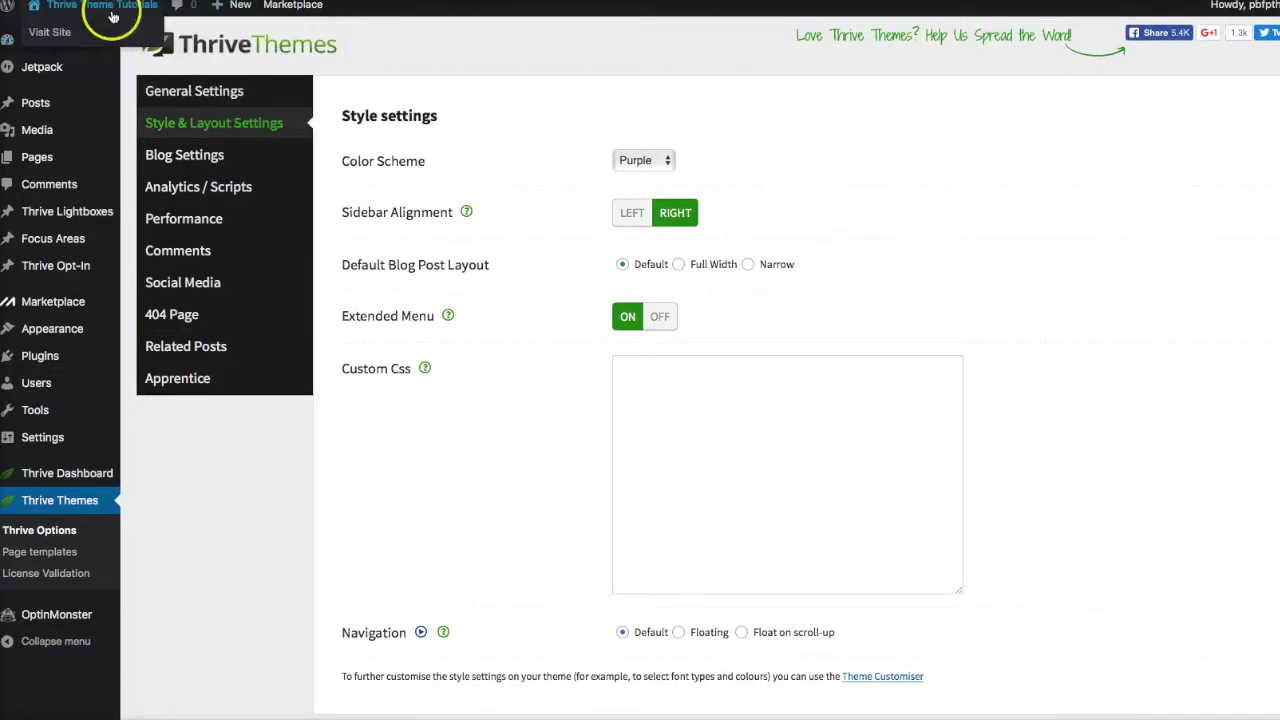
Step: Visit the live site and check how the purple color scheme looks down the page
left_click(50, 33)
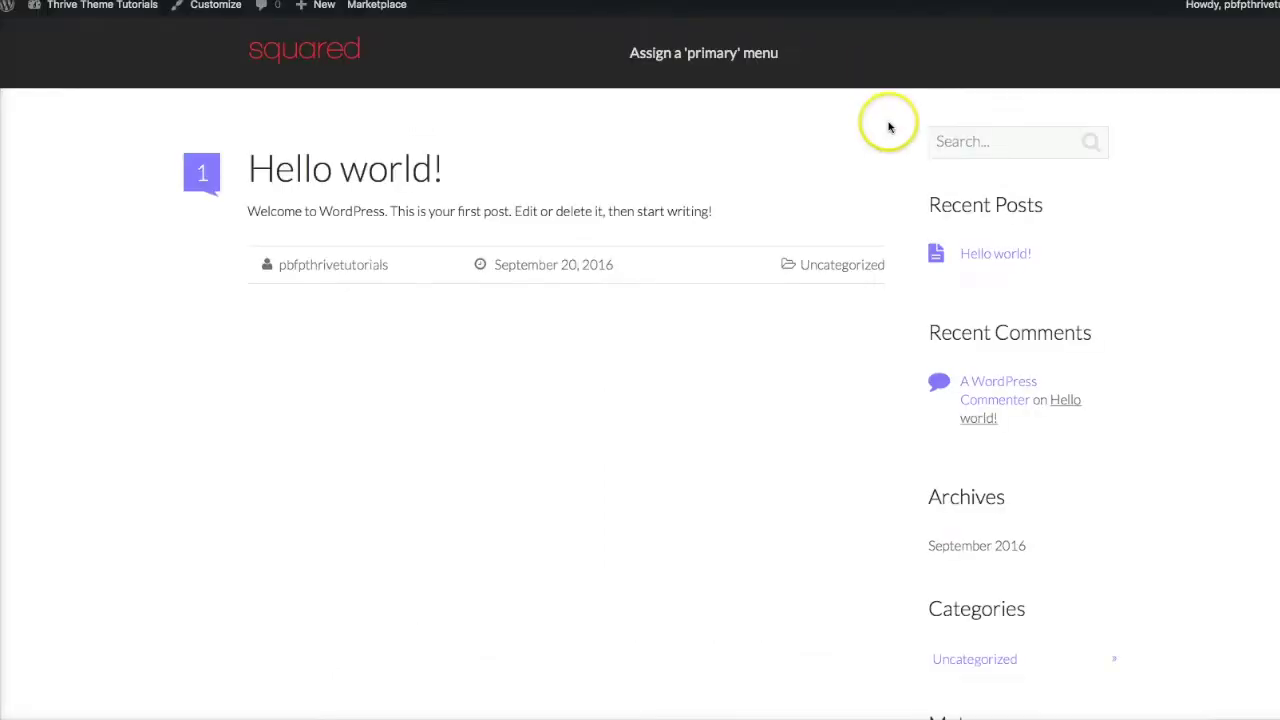
scroll(889, 127, "down", 5)
scroll(889, 127, "up", 5)
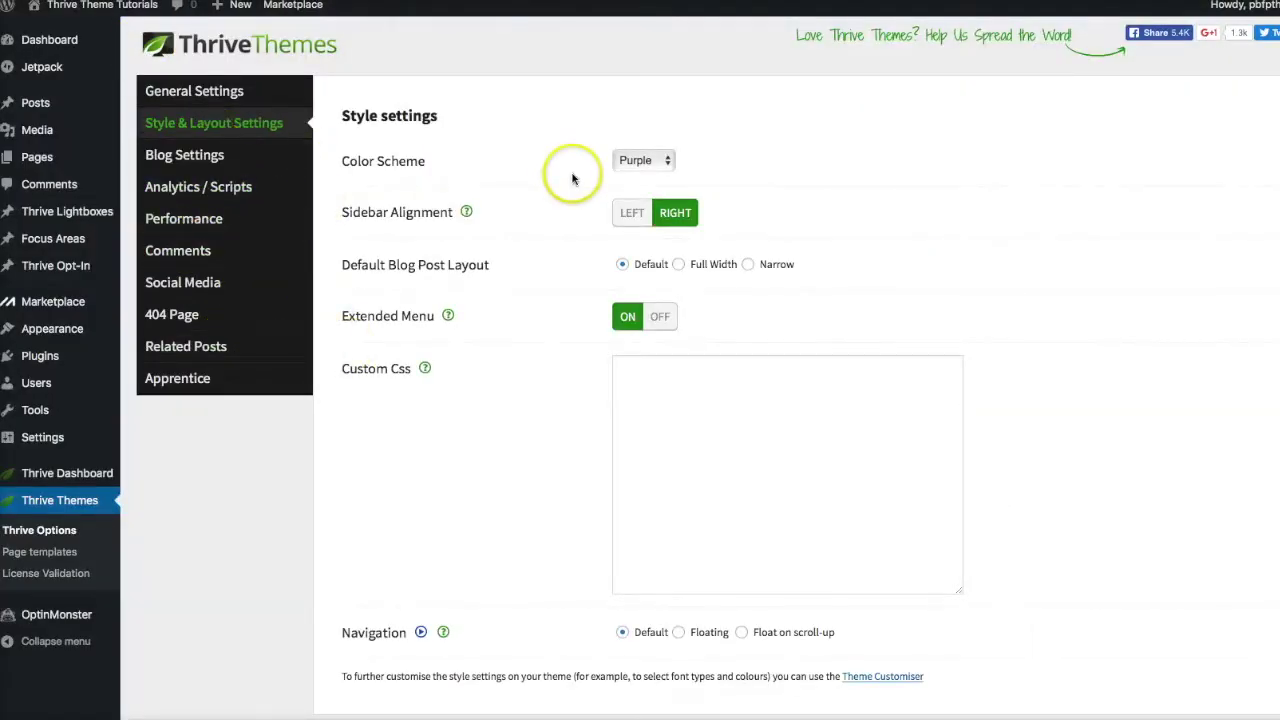
Step: Set the theme's color scheme to Red in the style settings and save all changes
scroll(571, 177, "down", 2)
scroll(573, 179, "up", 2)
left_click(635, 161)
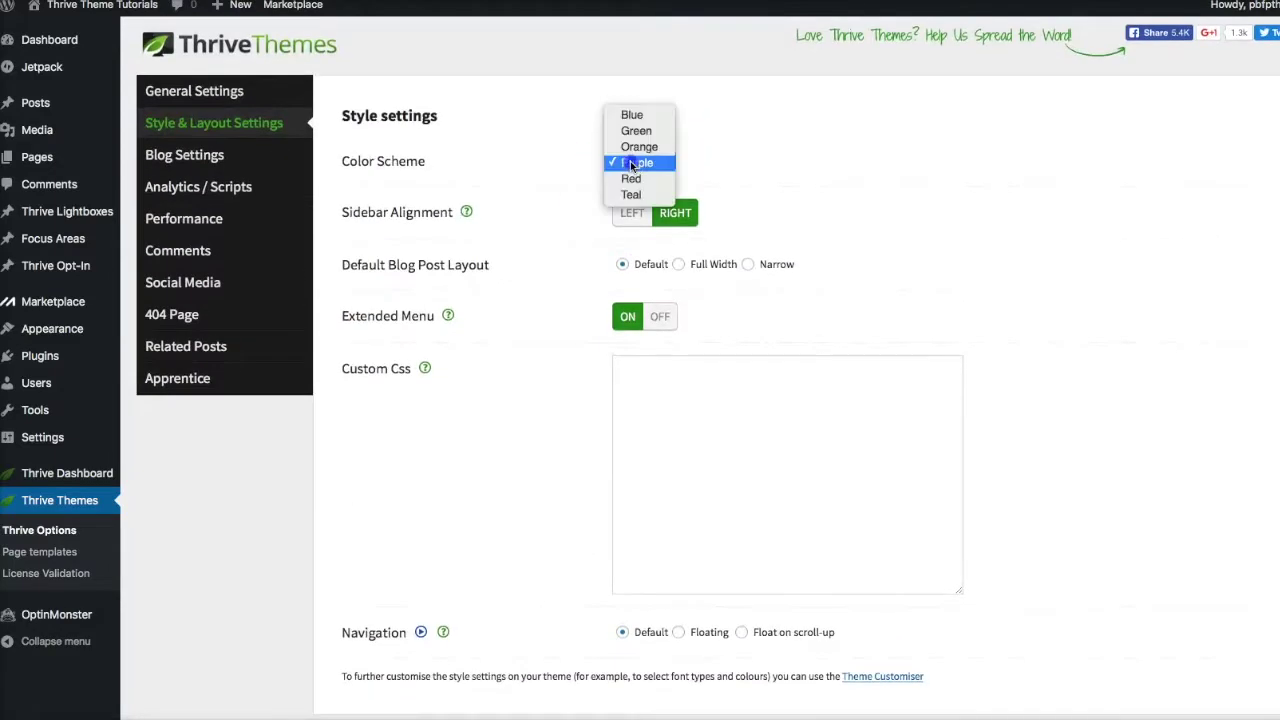
scroll(820, 213, "down", 3)
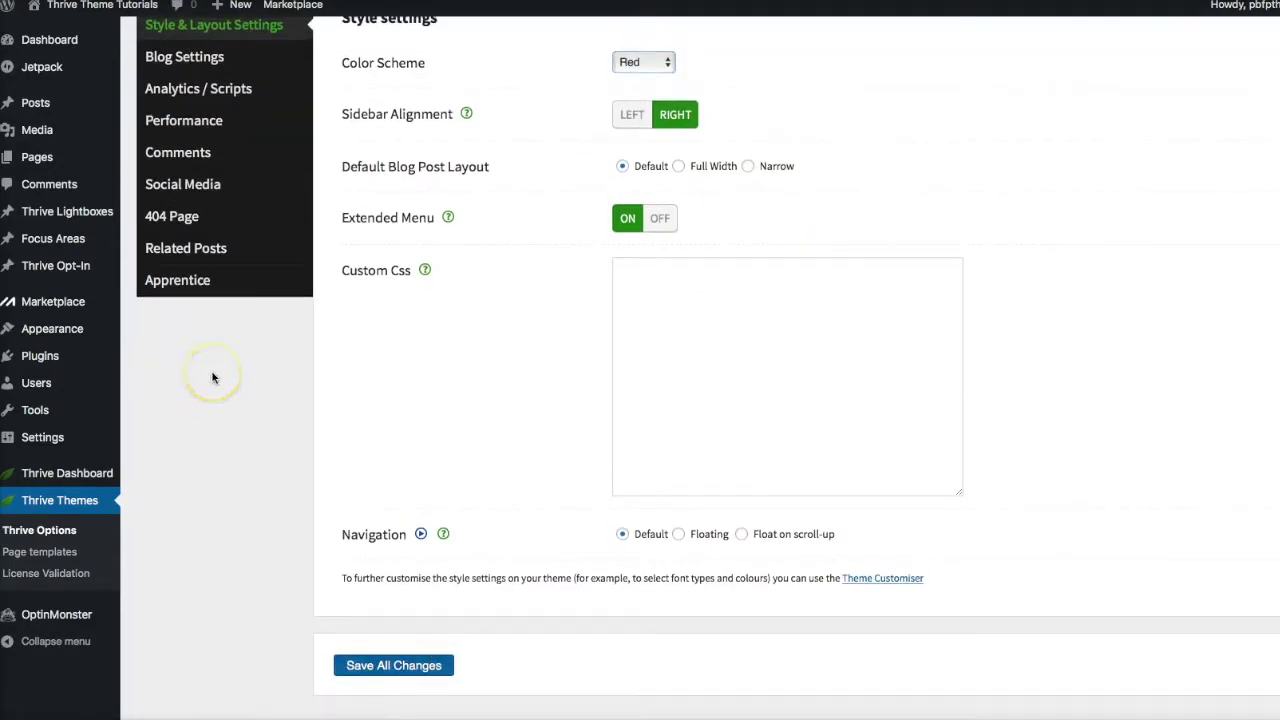
scroll(213, 377, "up", 3)
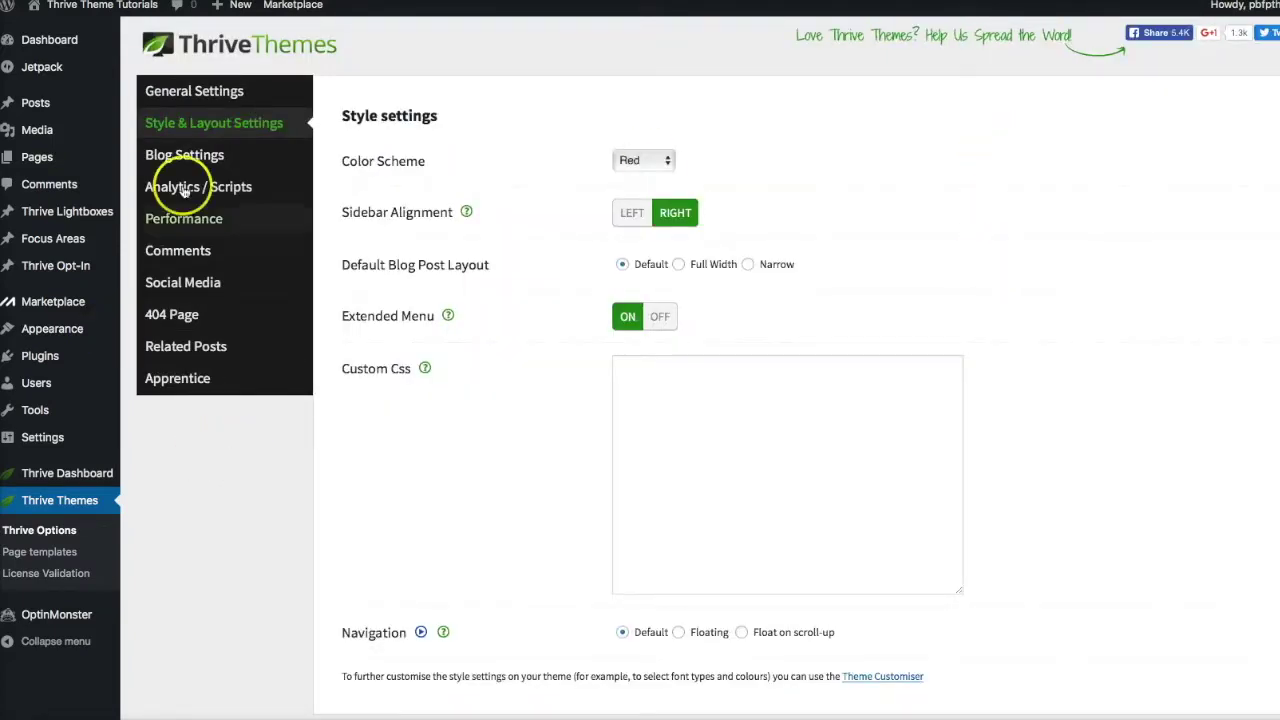
scroll(190, 460, "down", 1)
scroll(190, 456, "down", 3)
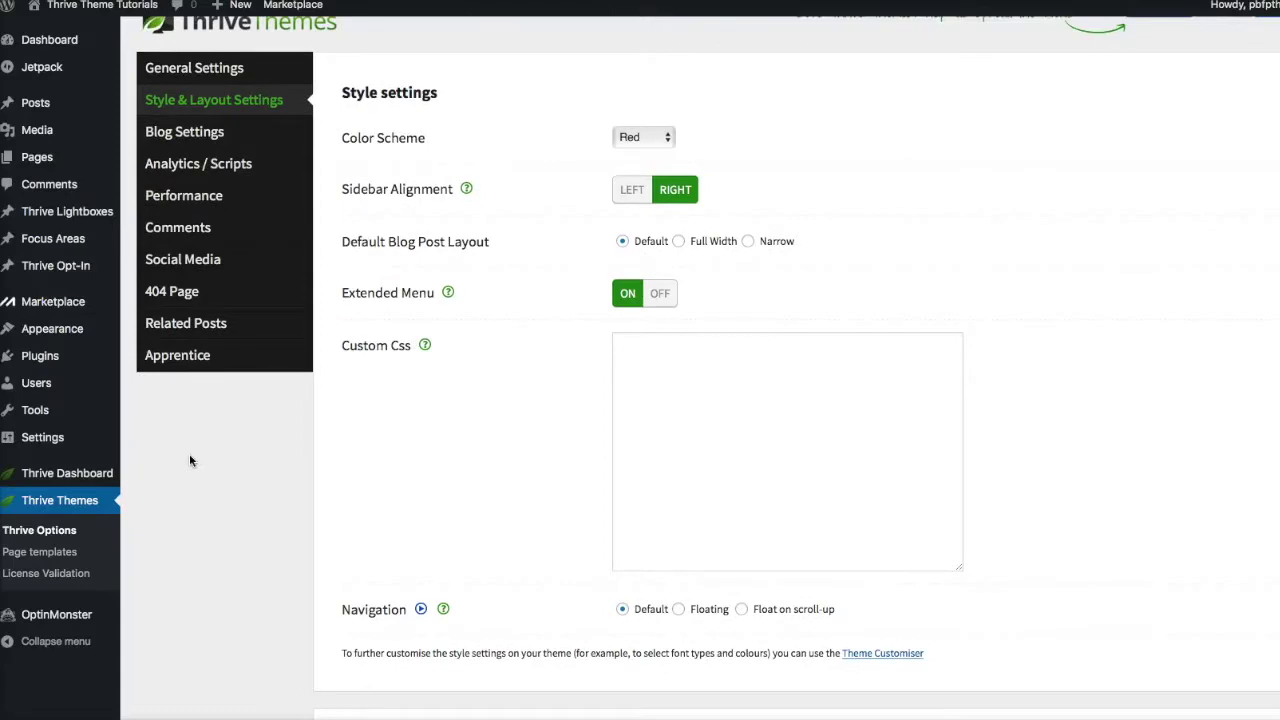
scroll(190, 455, "up", 4)
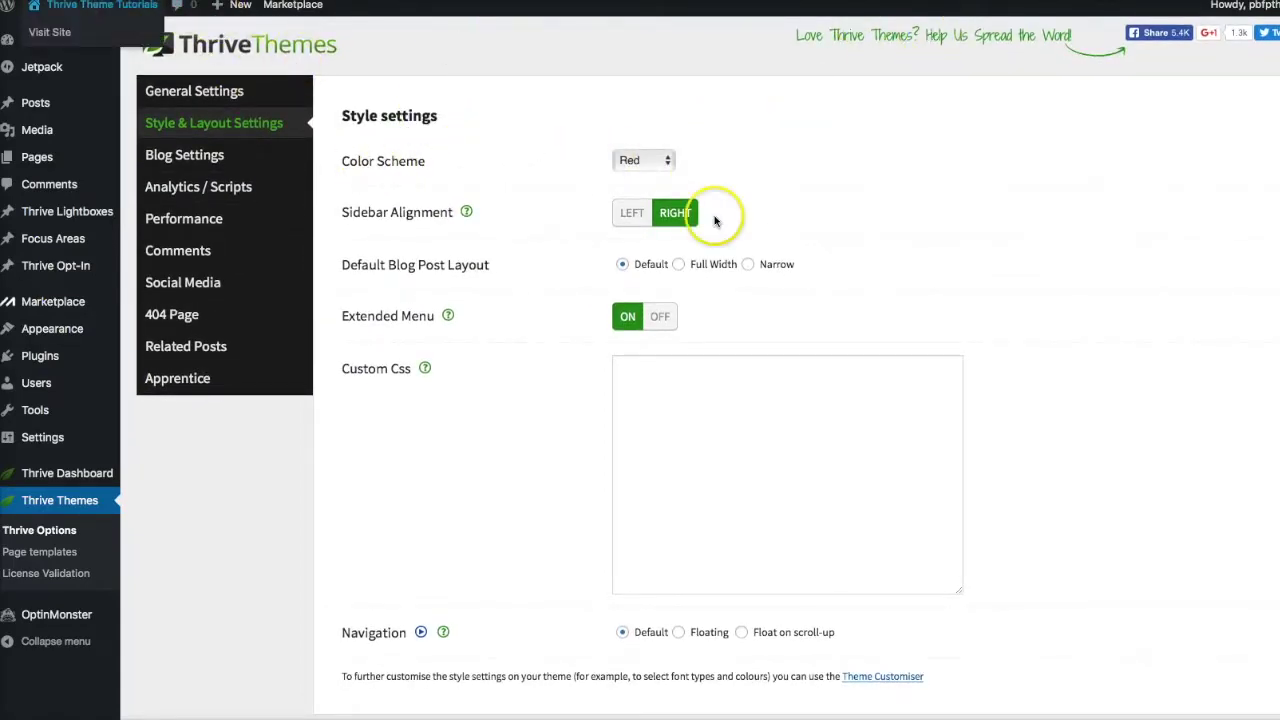
Step: View the live site and check the red accents on the post, sidebar and category links
scroll(443, 663, "down", 2)
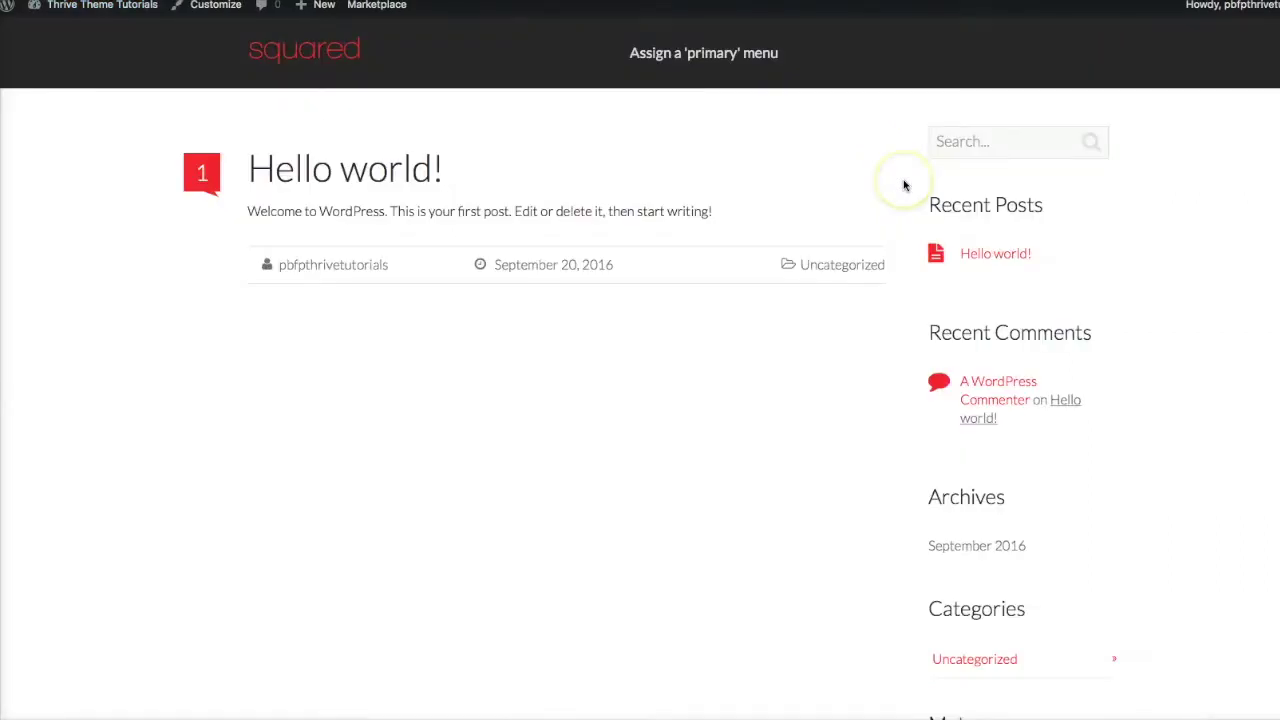
scroll(940, 170, "down", 3)
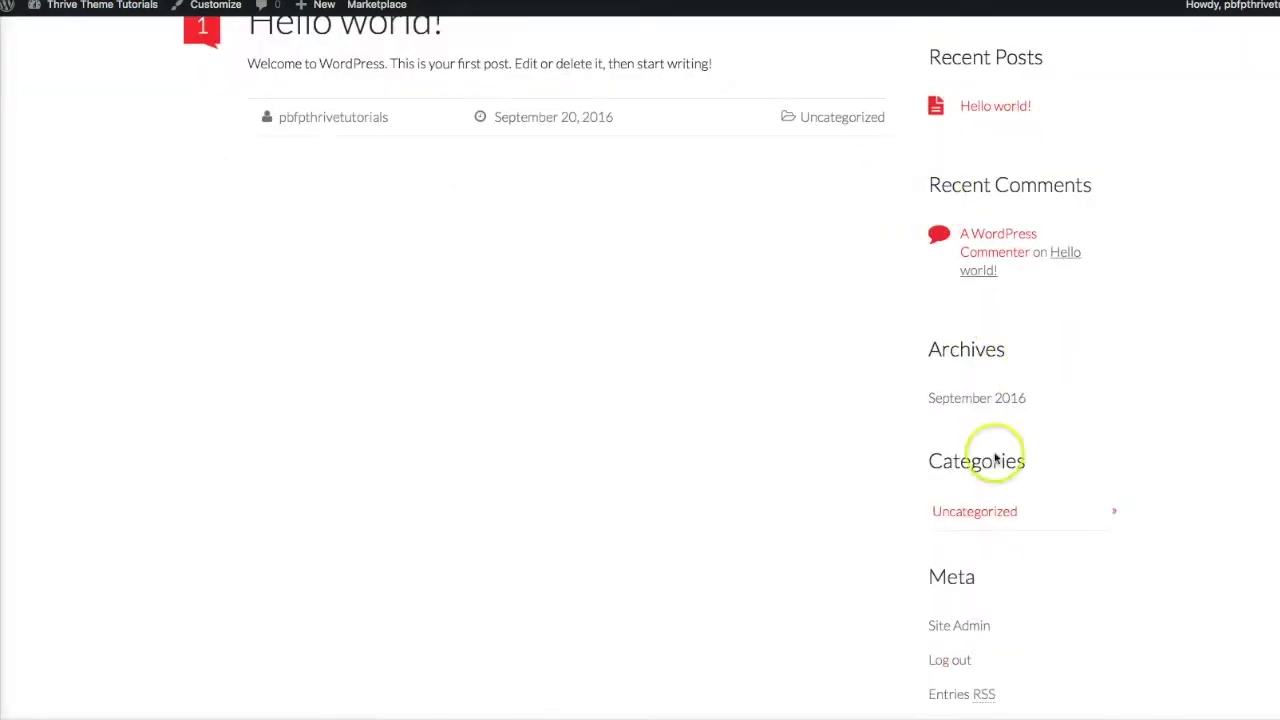
scroll(886, 594, "down", 3)
scroll(775, 485, "up", 5)
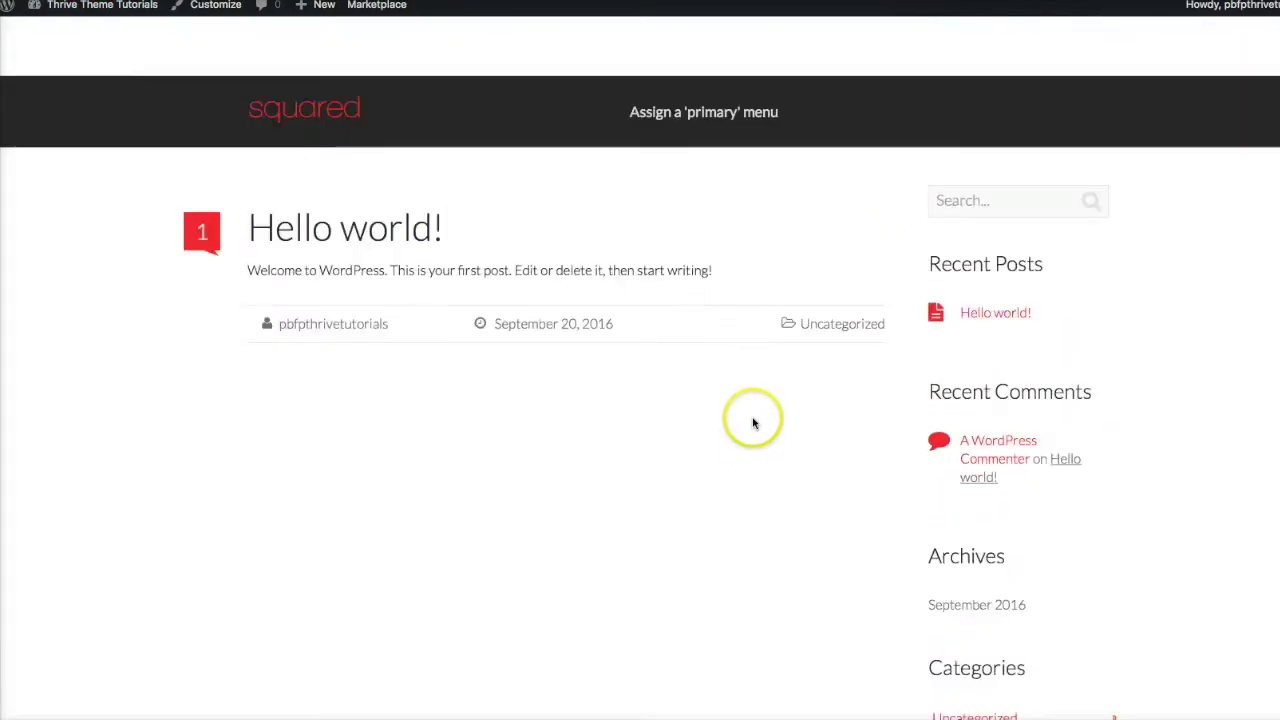
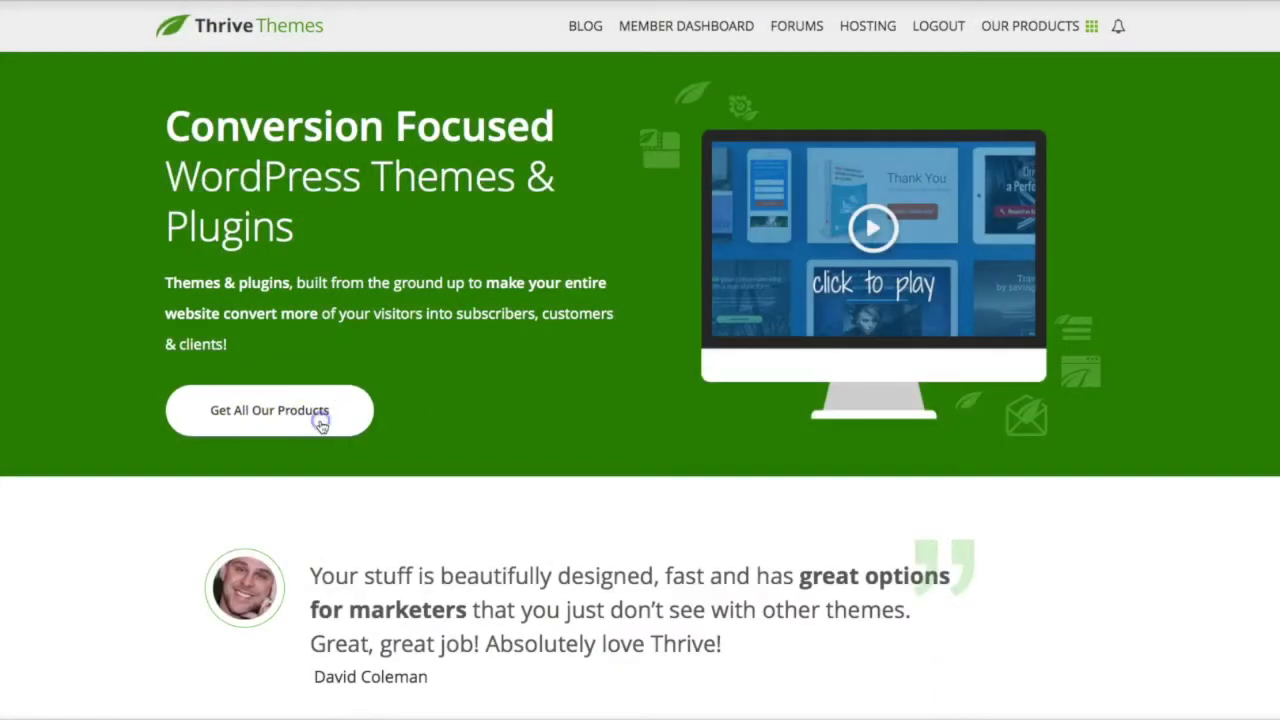
Step: Open the page for getting all products and look through the themes and plugins included in the Thrive Membership
left_click(320, 424)
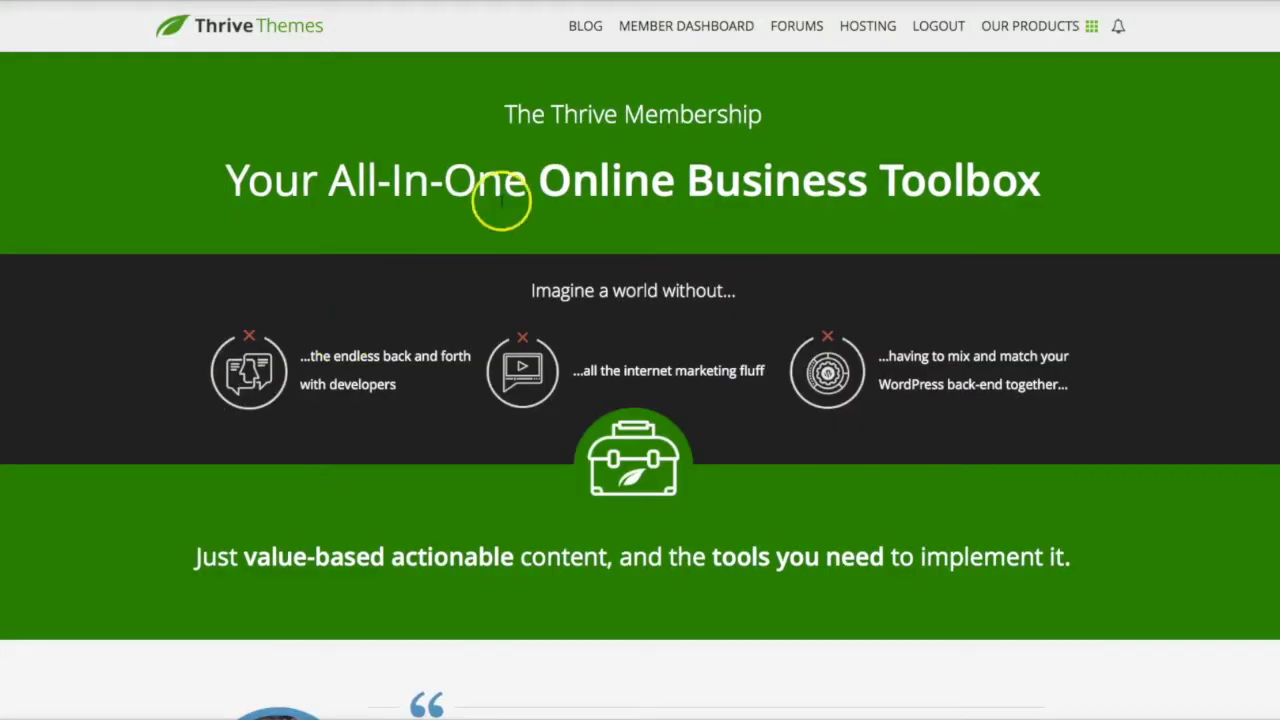
left_click_drag(1048, 178, 185, 175)
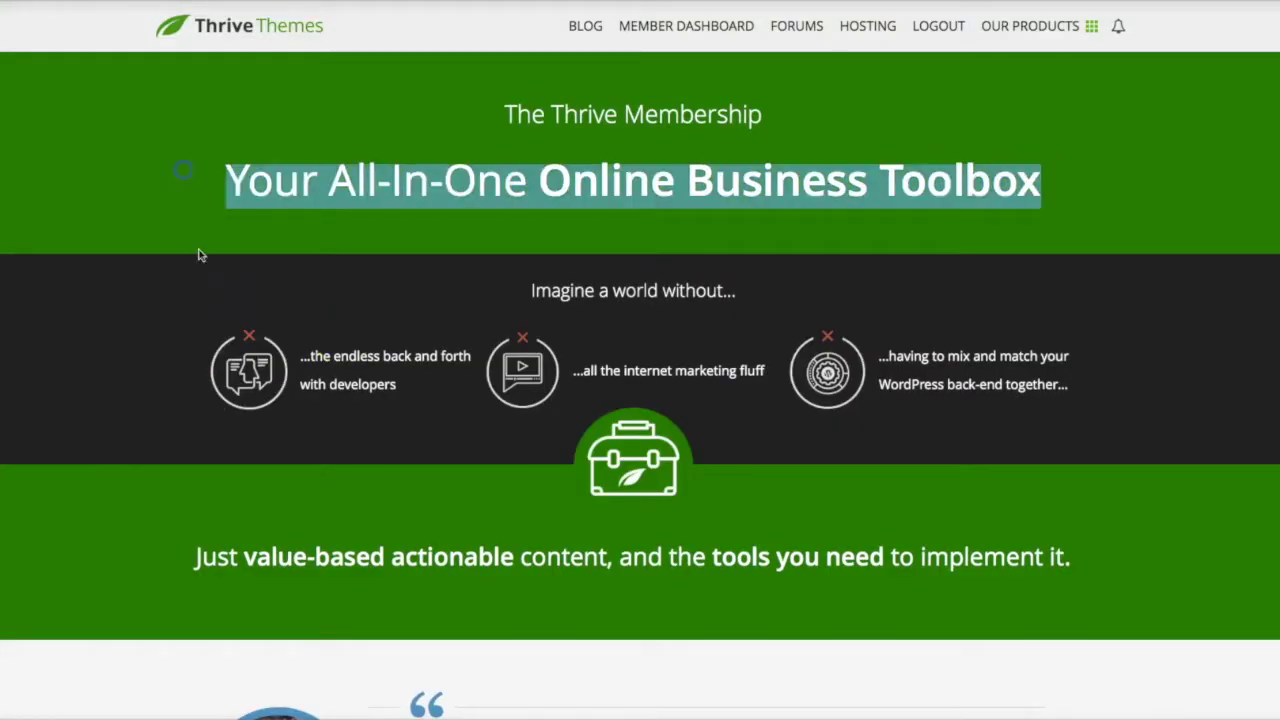
scroll(222, 394, "down", 10)
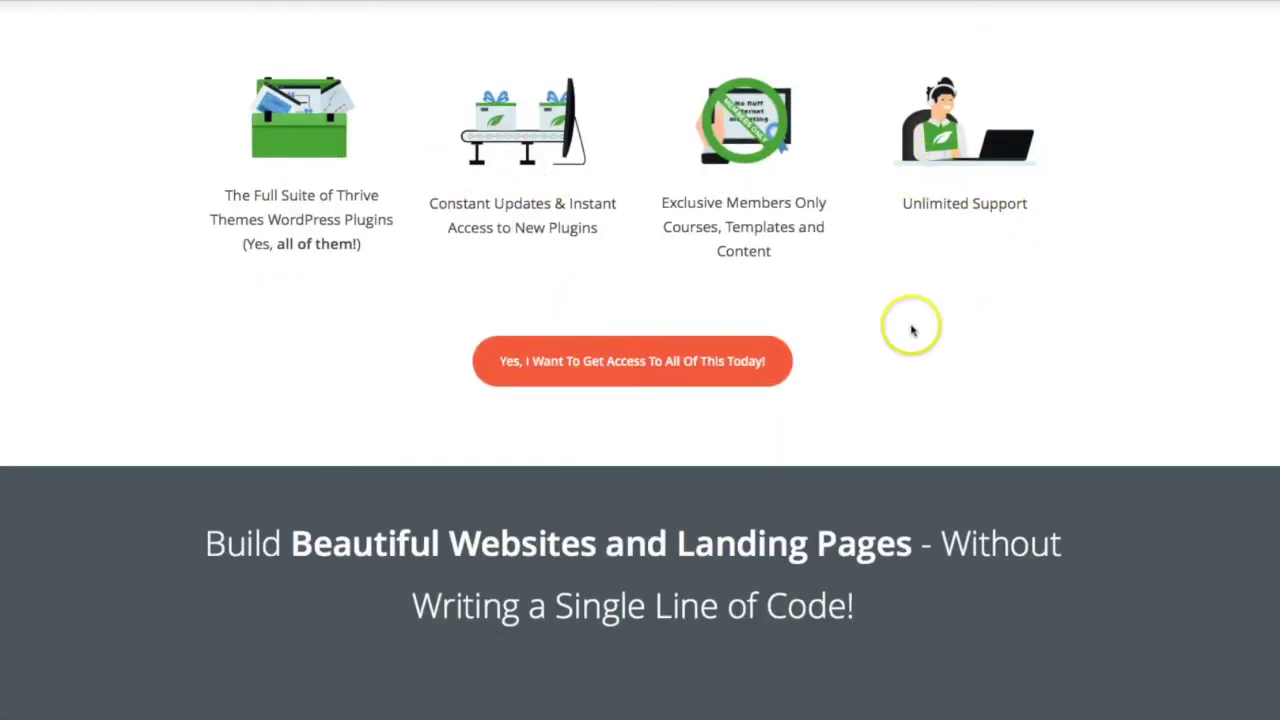
scroll(912, 330, "down", 8)
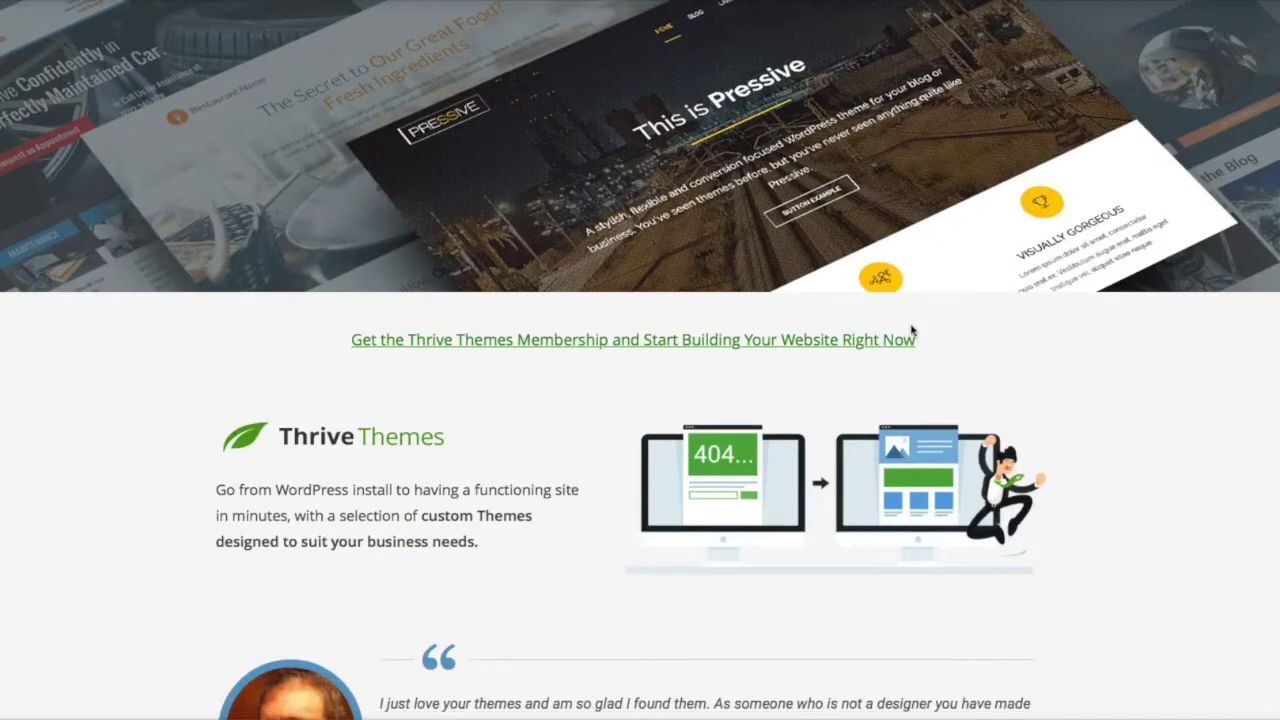
scroll(912, 330, "down", 2)
scroll(912, 330, "down", 15)
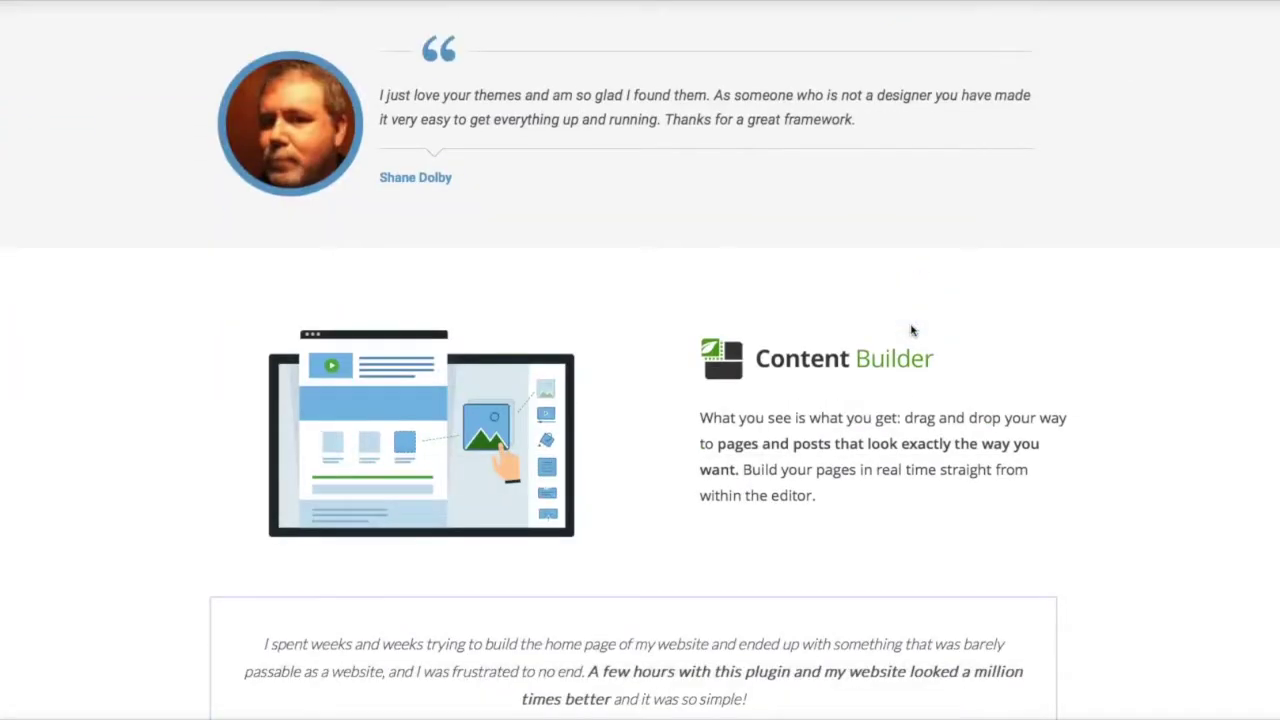
scroll(912, 330, "down", 15)
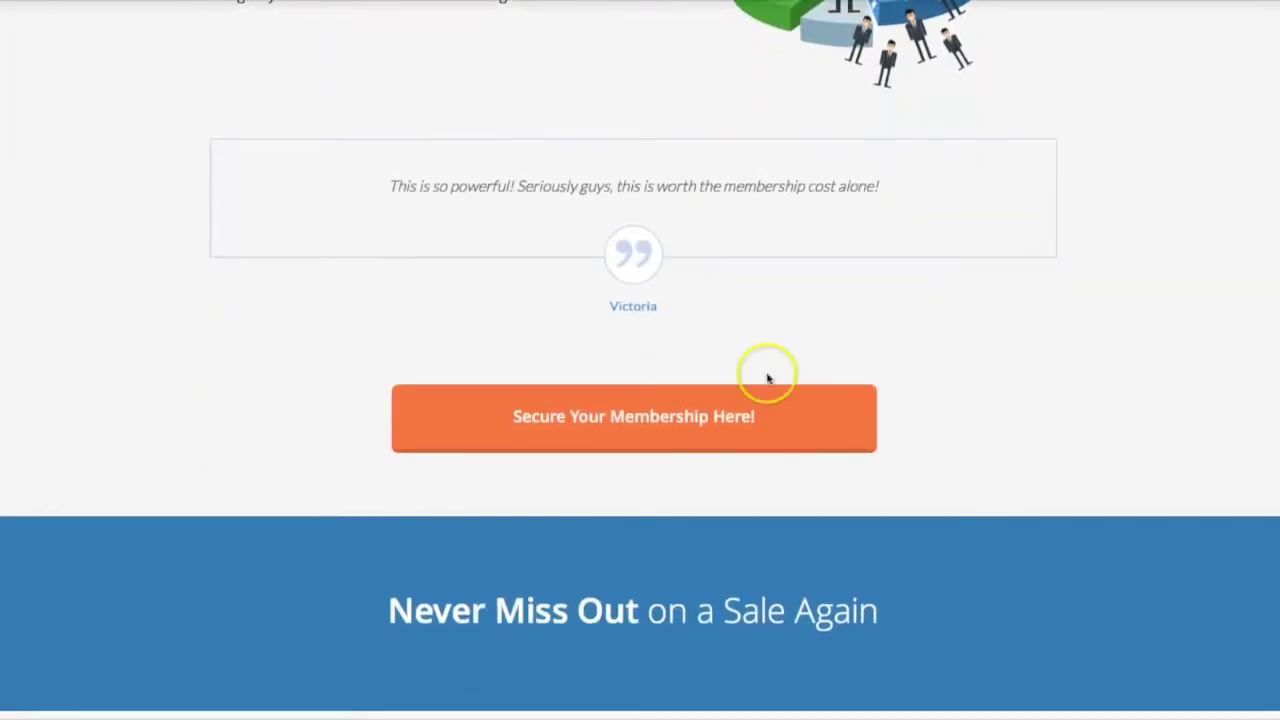
Step: View the Thrive and Agency membership plans, and look through the testimonials and supported service integrations
left_click(661, 440)
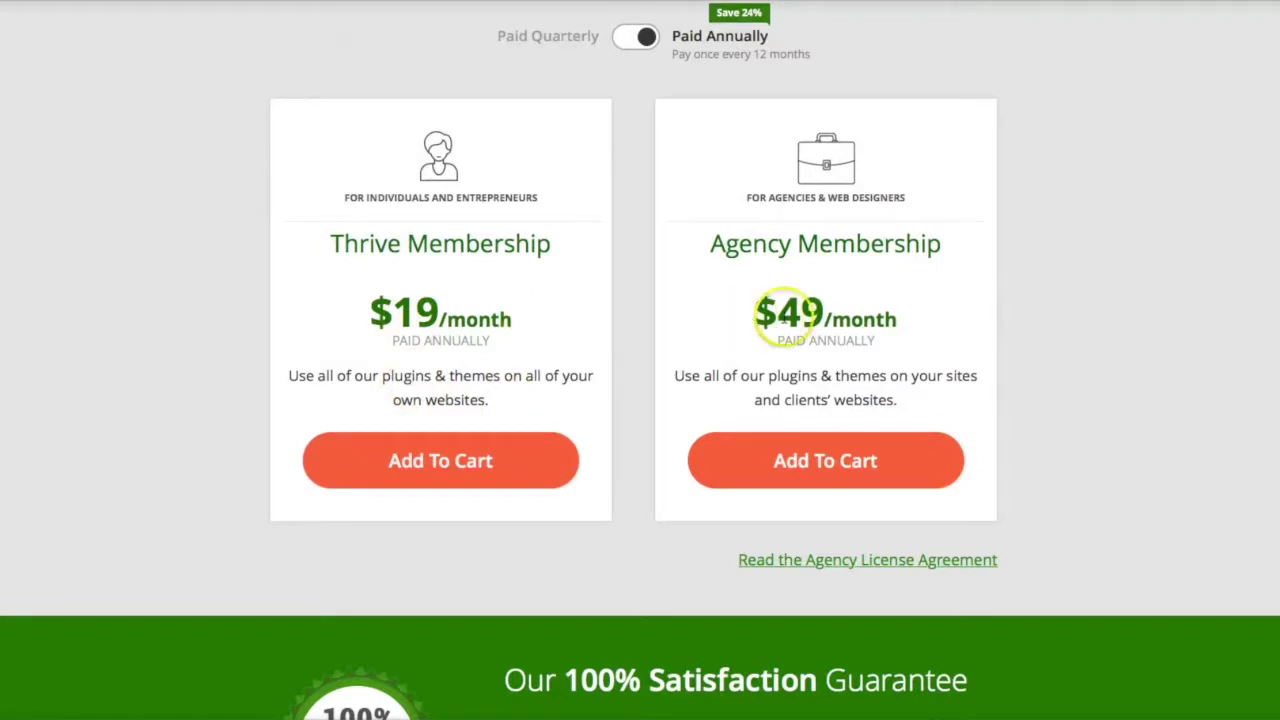
scroll(1080, 324, "down", 10)
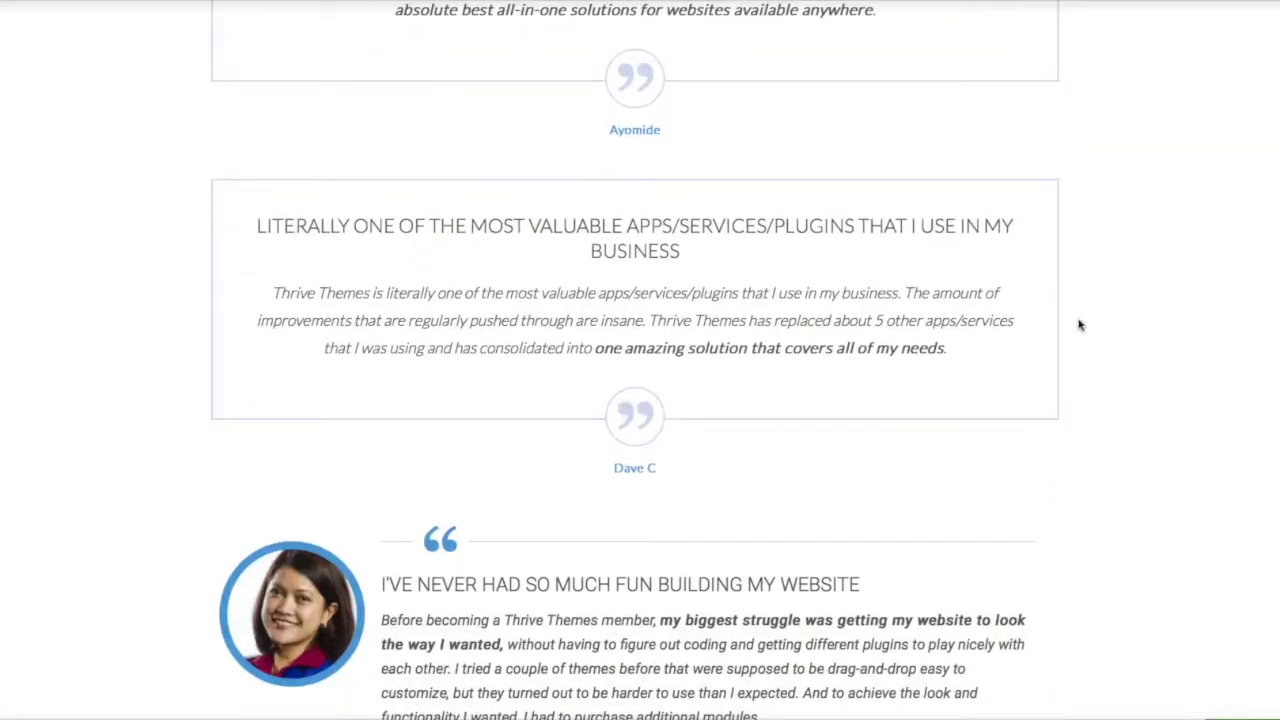
scroll(1080, 324, "down", 7)
scroll(1080, 324, "down", 16)
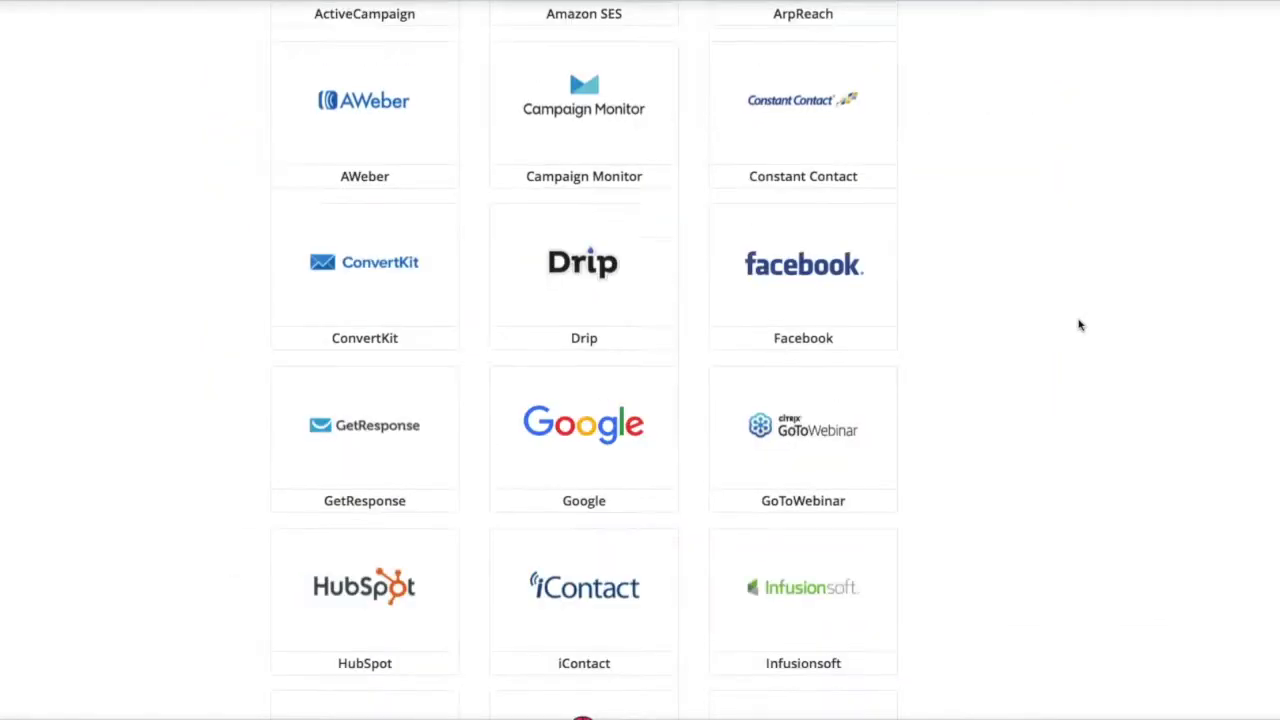
scroll(1078, 324, "up", 20)
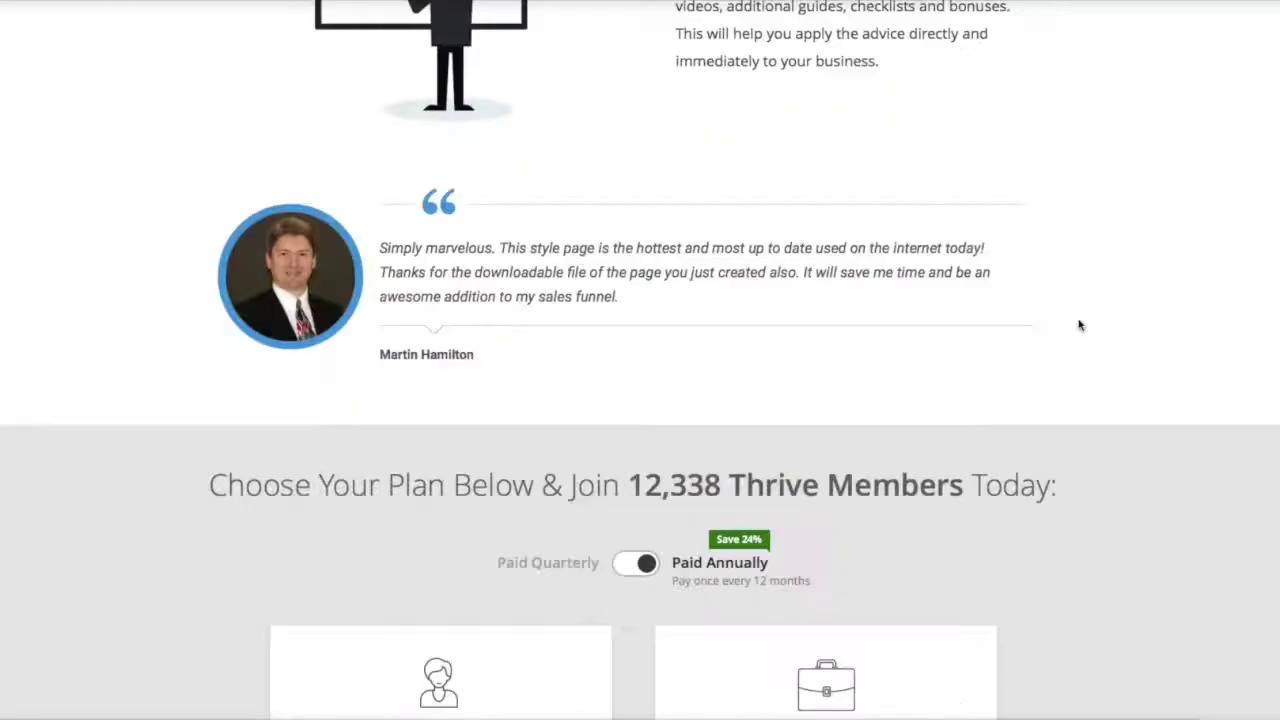
scroll(1078, 324, "up", 20)
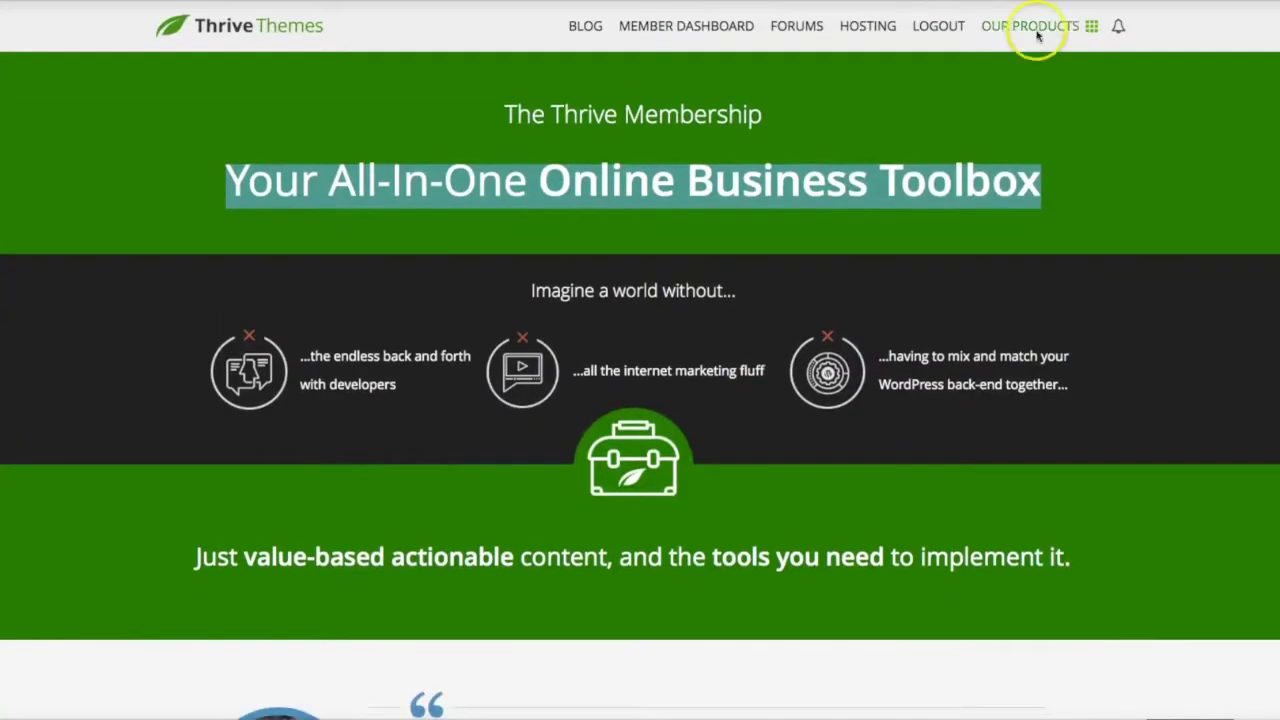
Step: Open the Thrive Themes support forums and look over the discussion and plugin sections
left_click(790, 28)
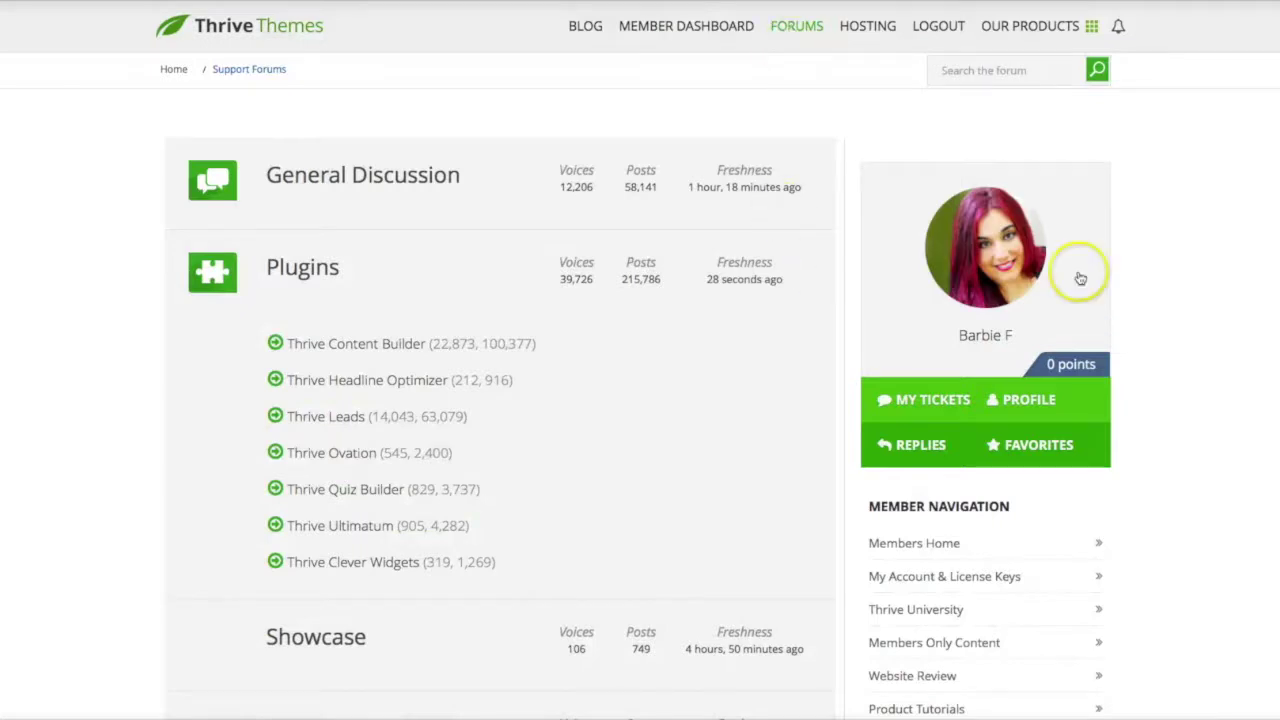
left_click(1106, 200)
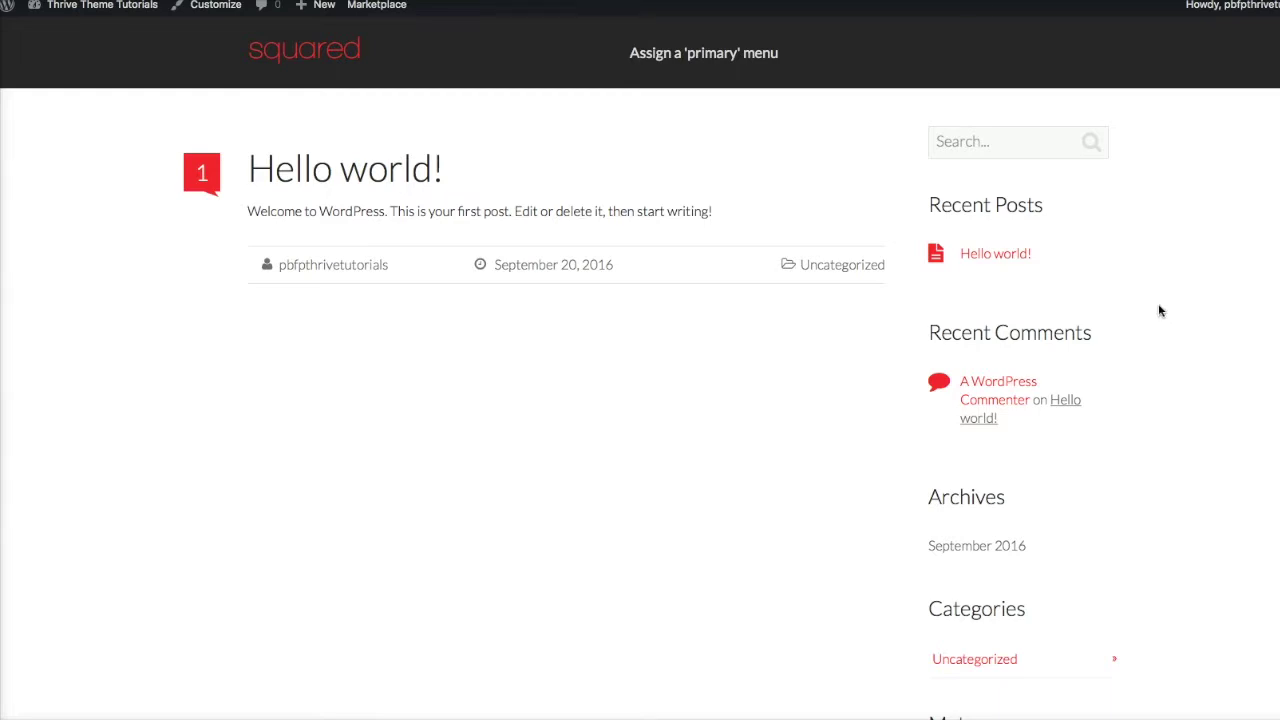
Step: Go from the live site to the WordPress dashboard and open the Style & Layout Settings in Thrive Options
scroll(1162, 311, "down", 5)
scroll(1160, 311, "up", 5)
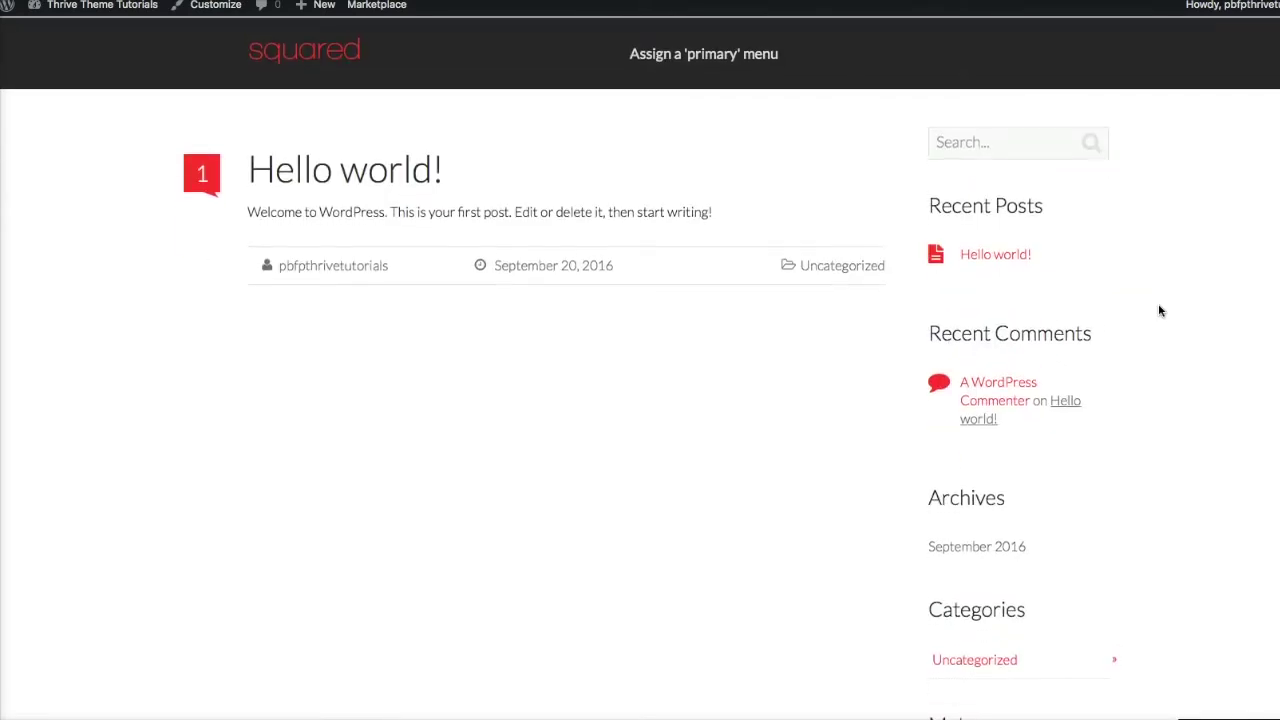
mouse_move(55, 20)
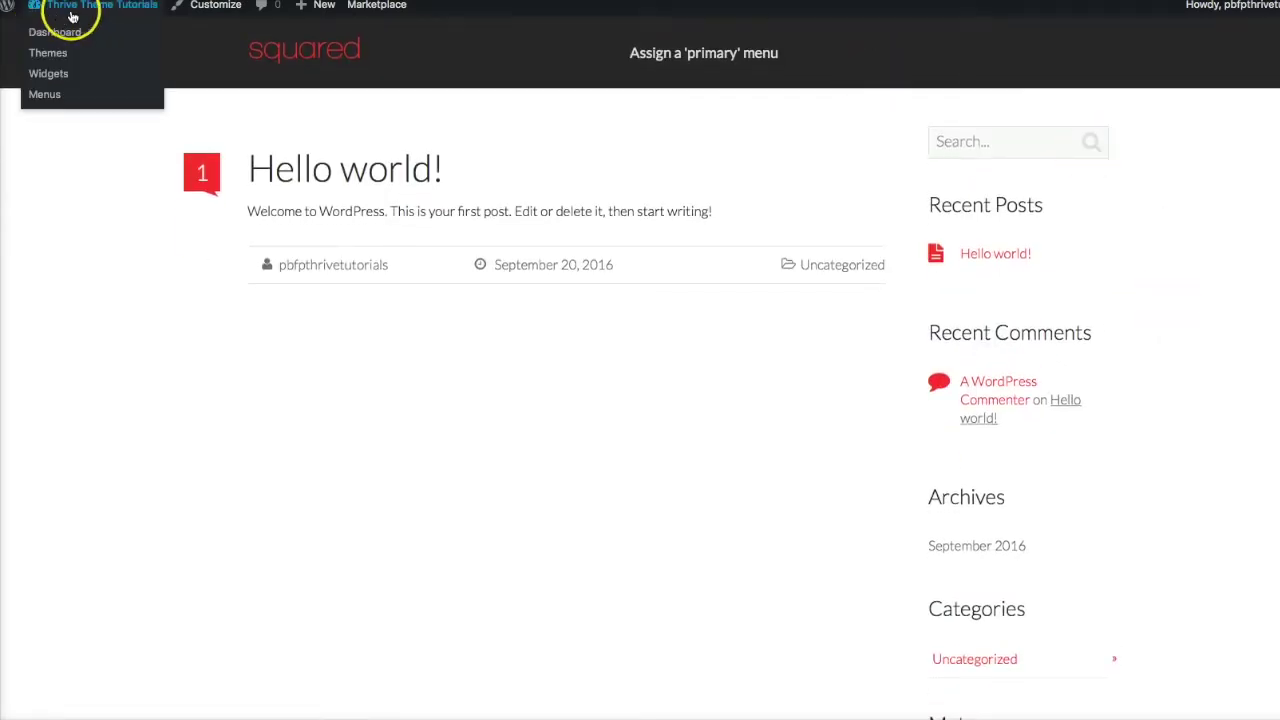
left_click(63, 35)
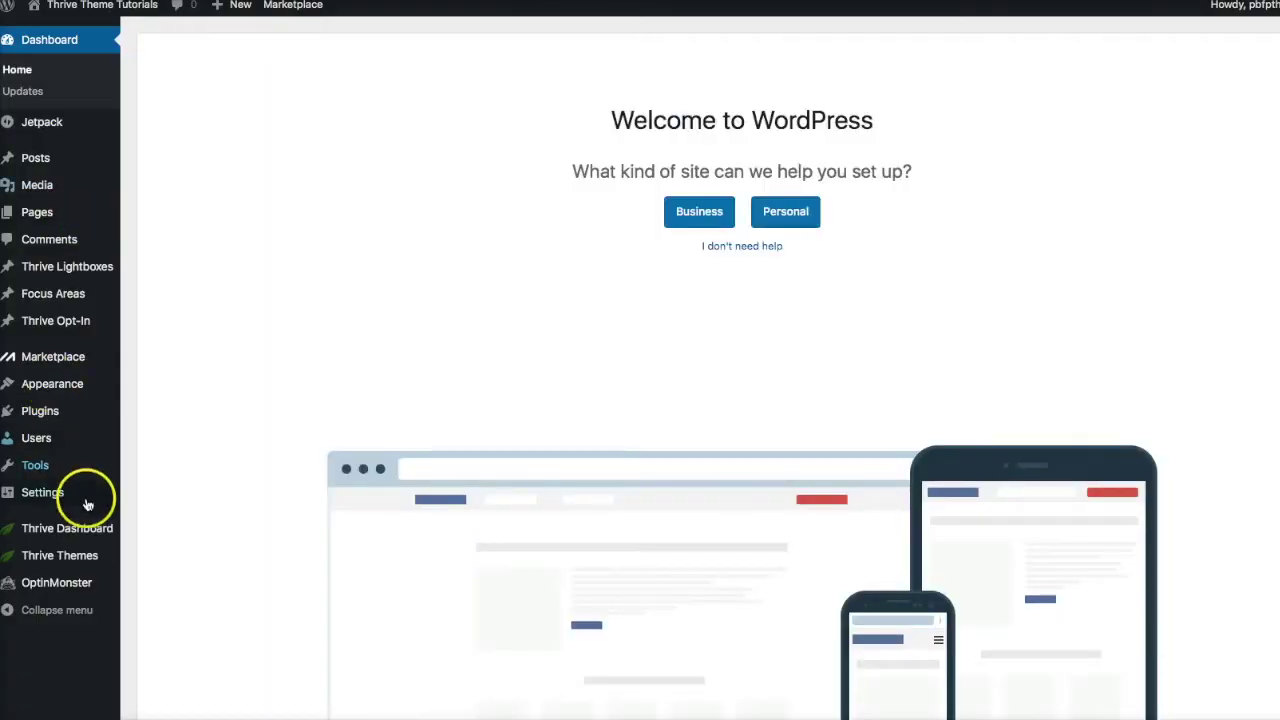
mouse_move(75, 553)
left_click(166, 557)
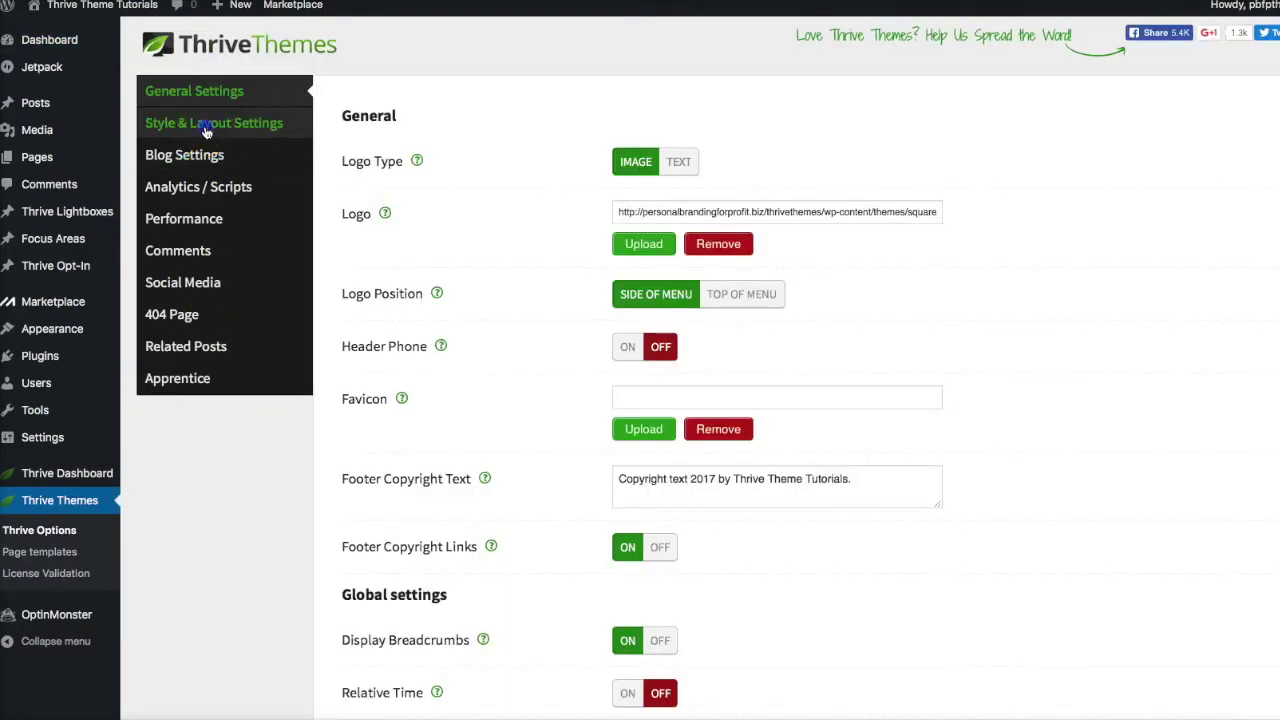
left_click(205, 131)
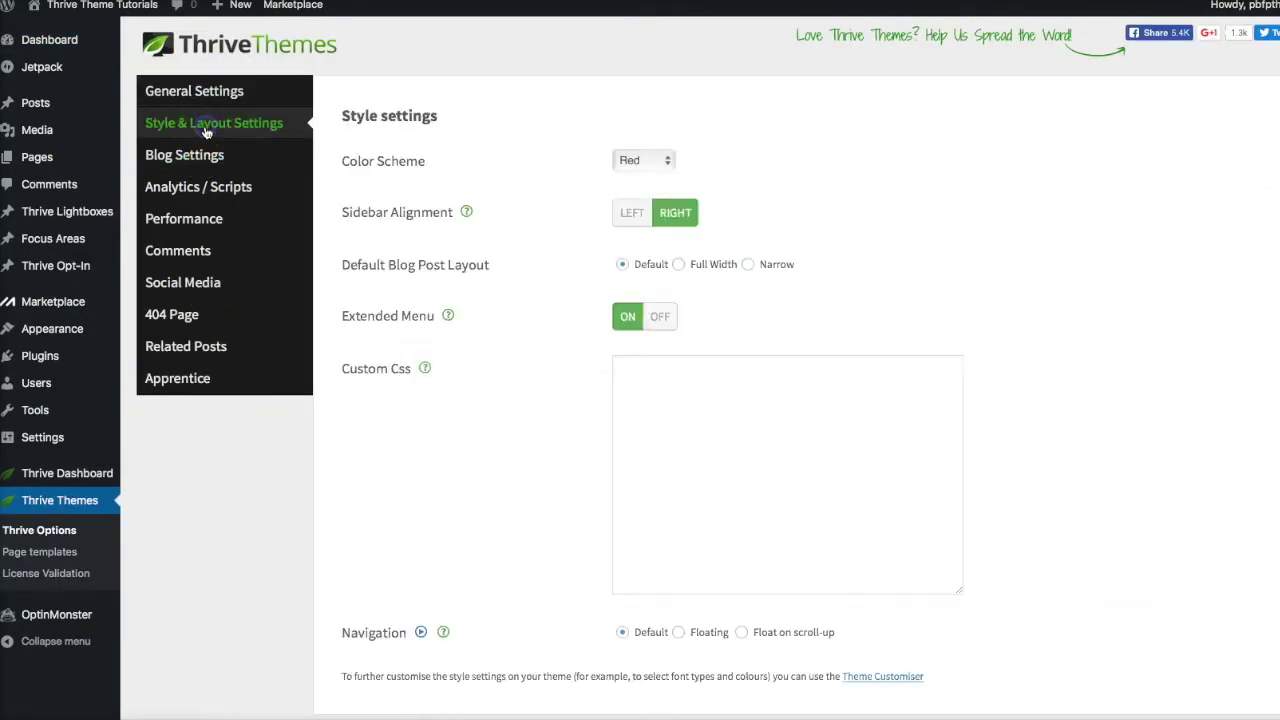
Step: Add the custom CSS rule "footer .fmn { background: #e400c1 !important; }", save all changes and check the live page down to its footer
left_click(659, 387)
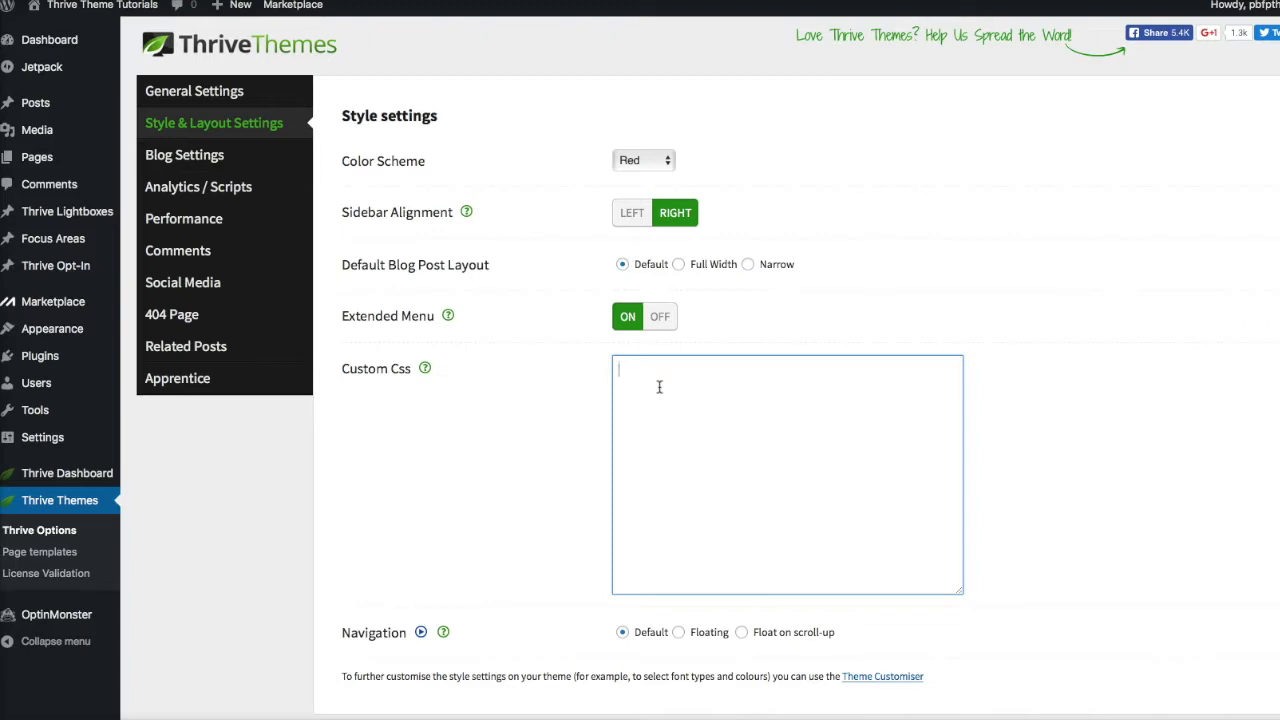
type("footer .fmn {     background: #e400c1 !important; }")
left_click_drag(634, 486, 600, 354)
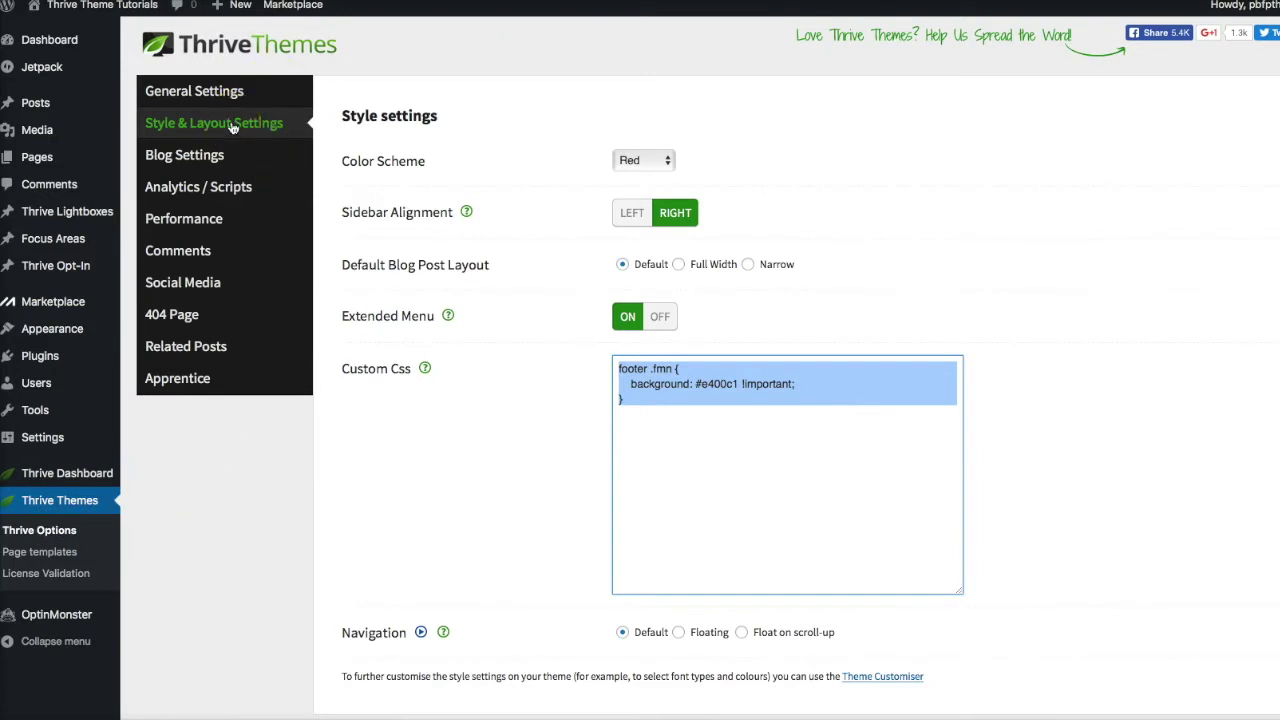
scroll(994, 543, "down", 2)
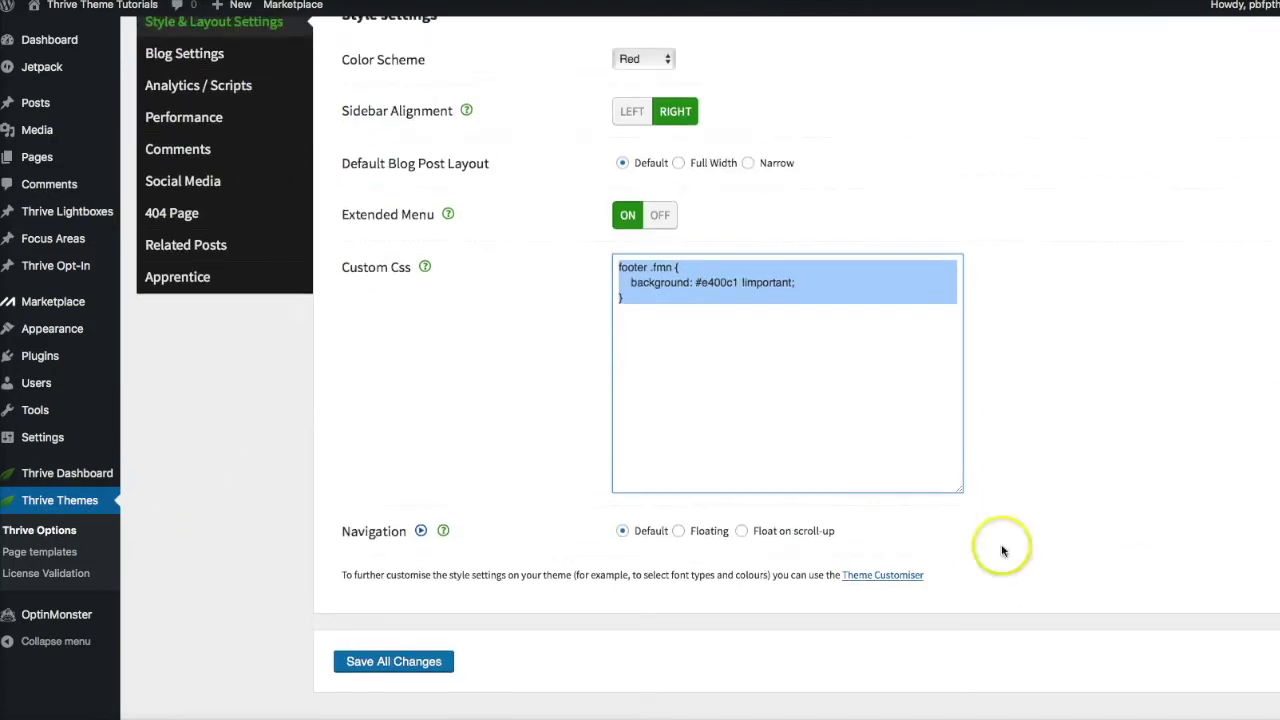
left_click(382, 667)
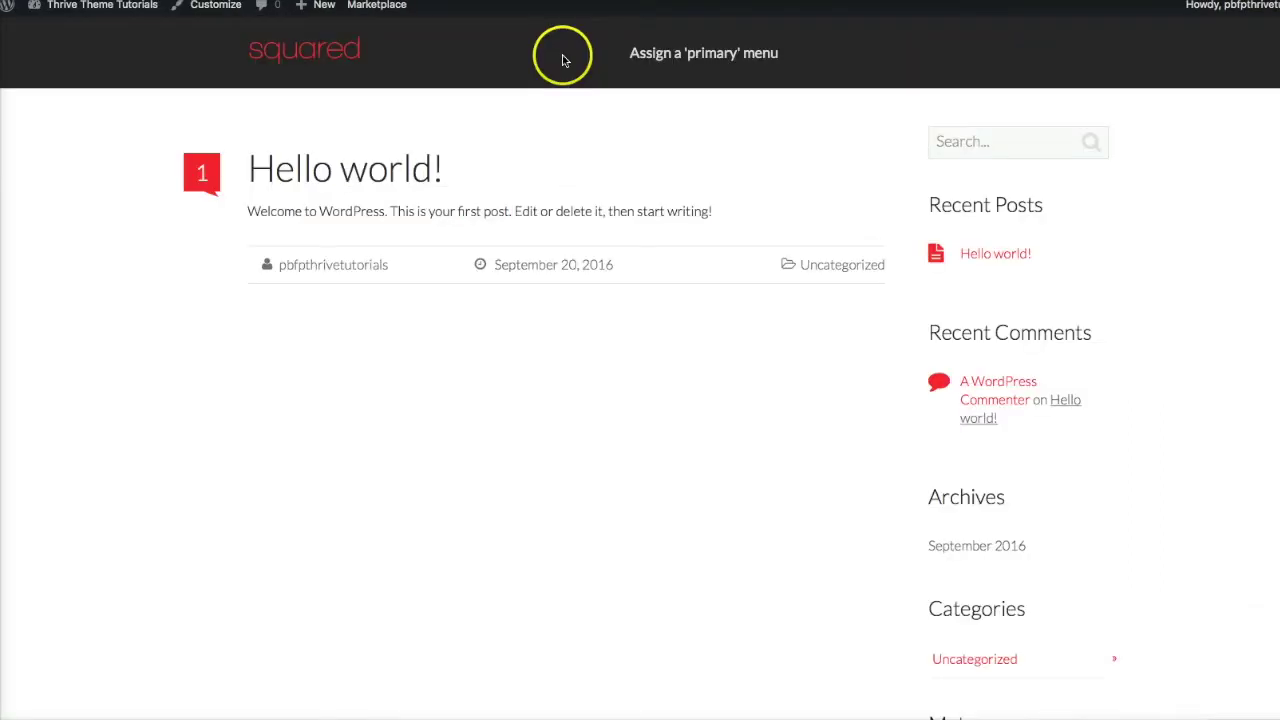
scroll(656, 366, "down", 5)
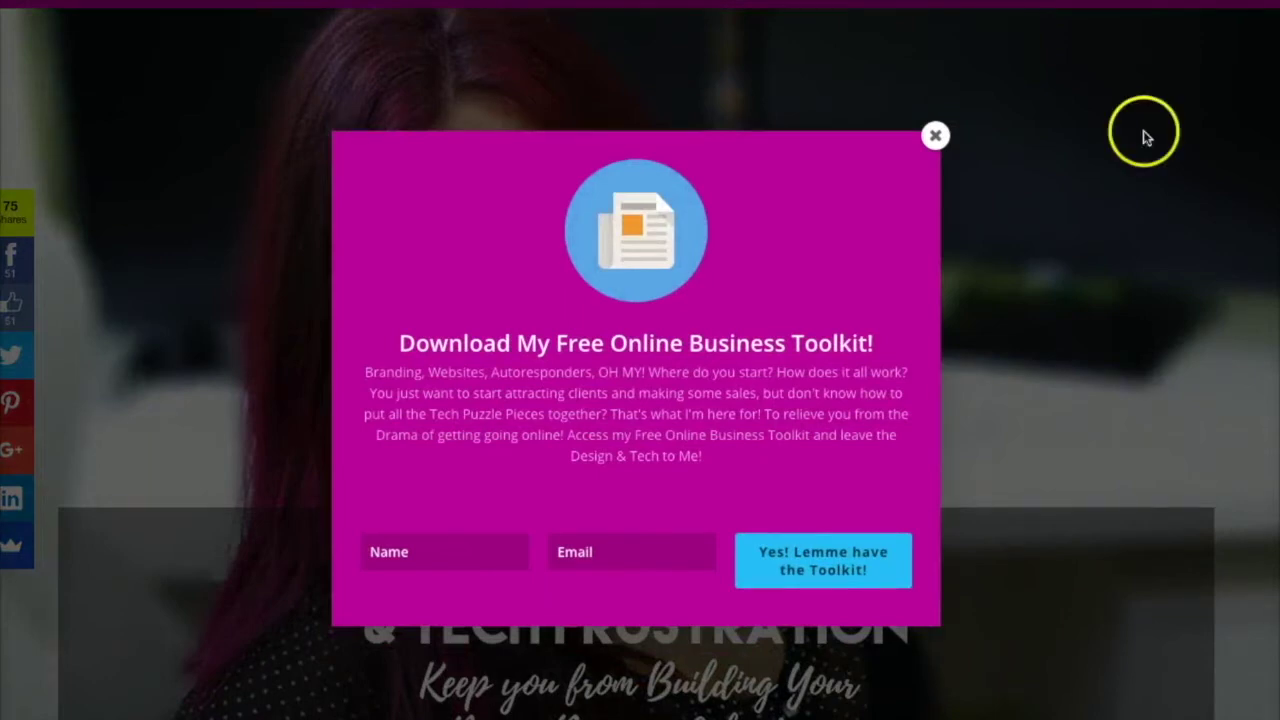
Step: Close the free Online Business Toolkit opt-in pop-up on the website without signing up
left_click(621, 557)
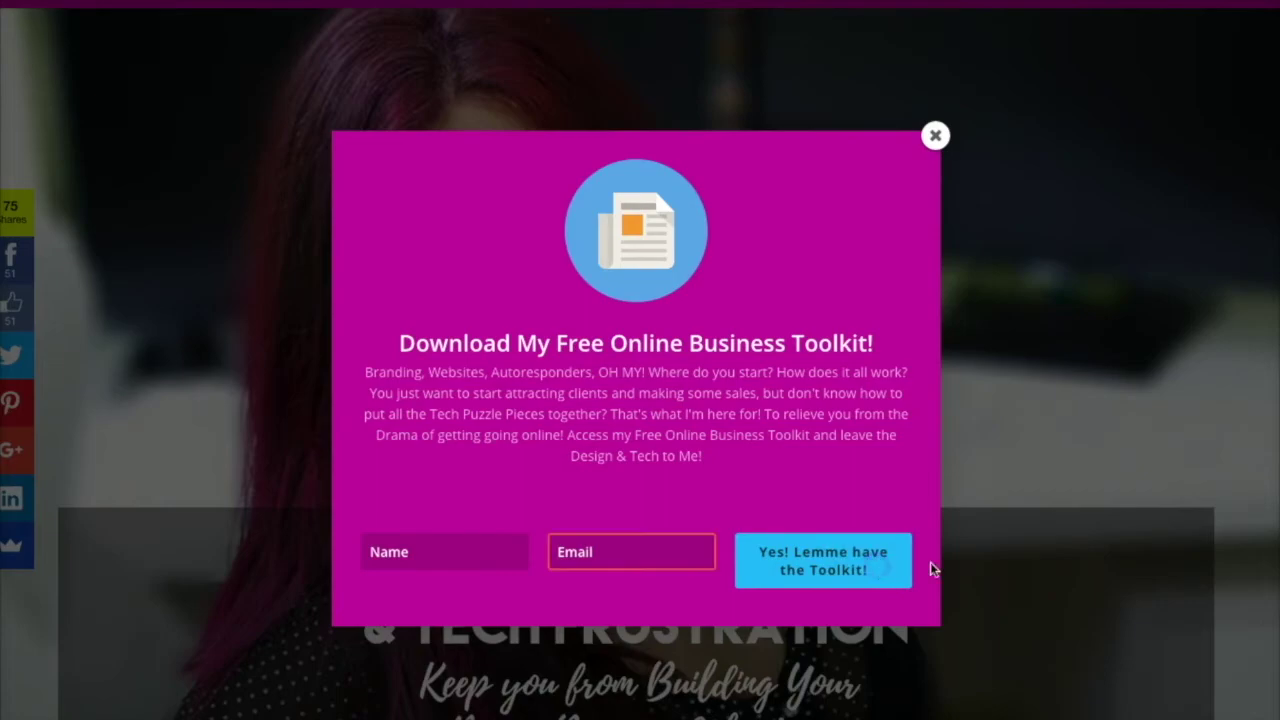
left_click(935, 134)
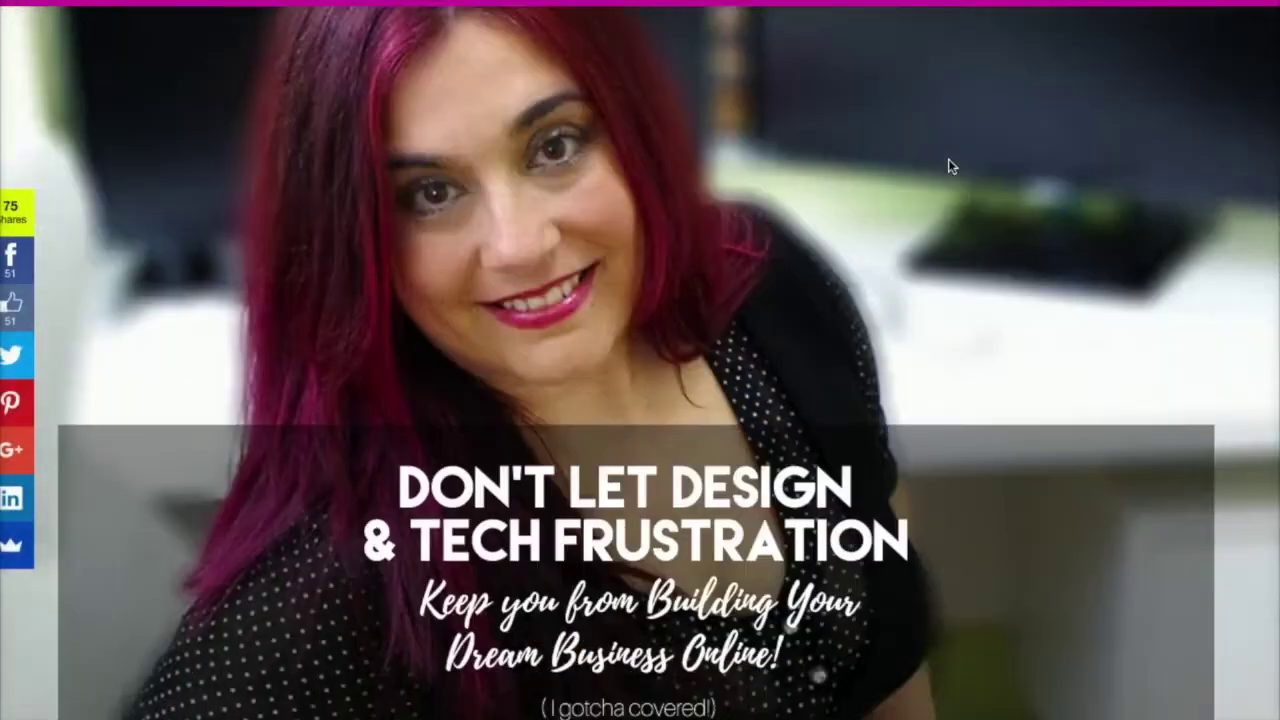